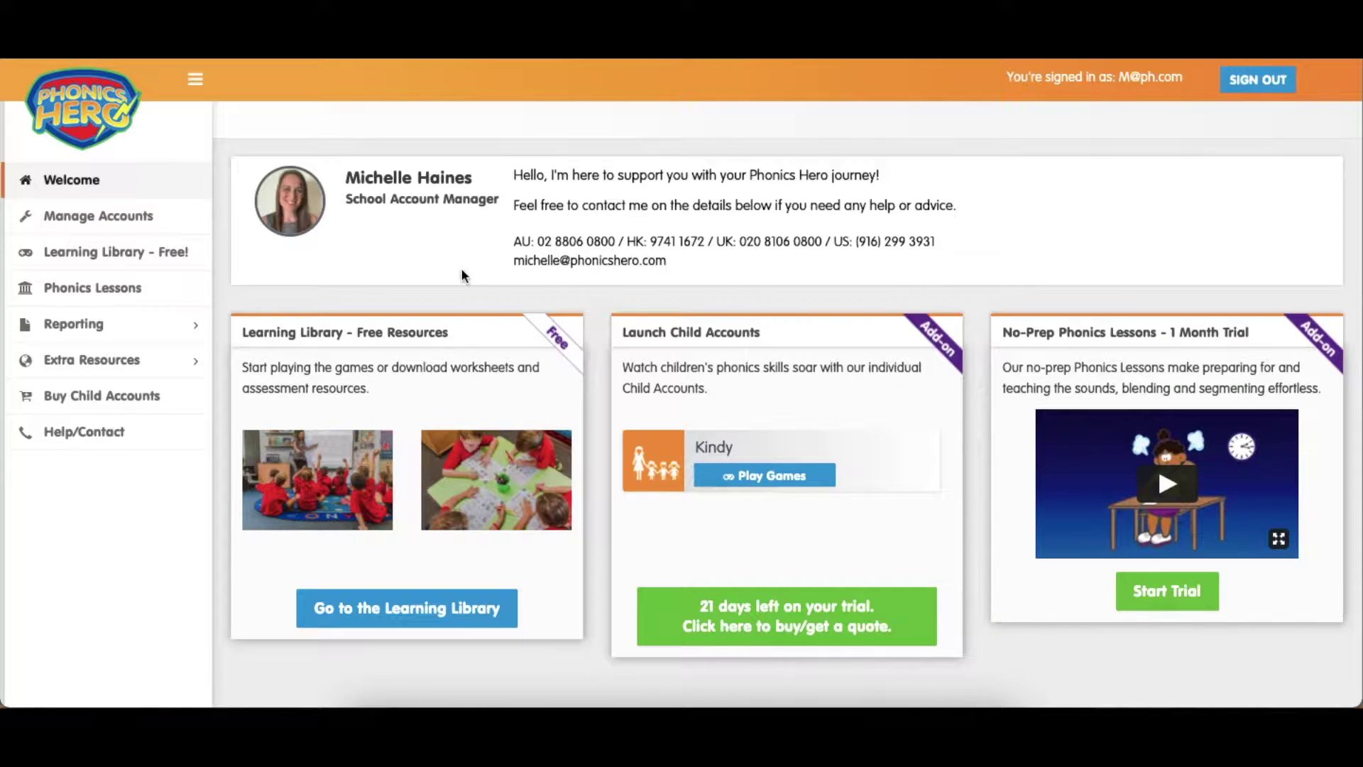
# Open Manage Accounts from the left sidebar
pyautogui.click(110, 220)
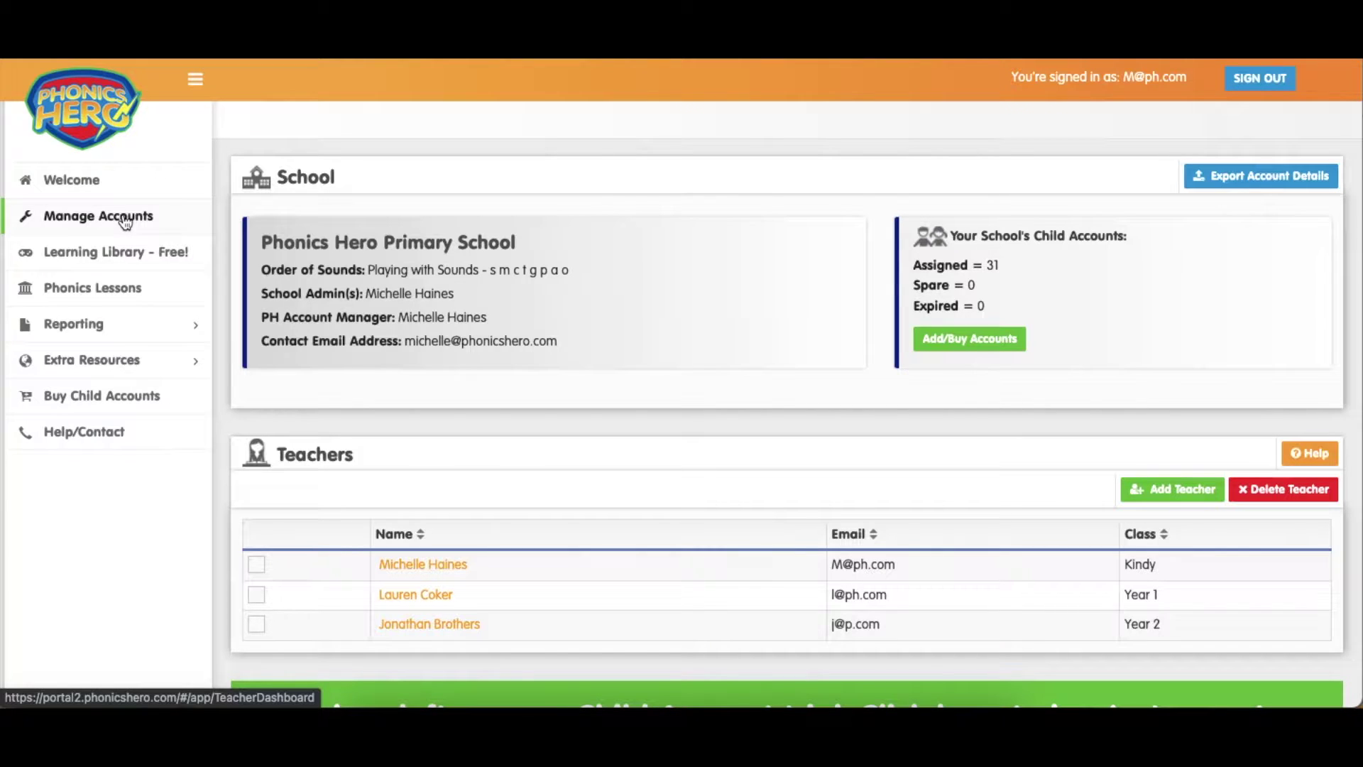
# Expand the Kindy class under Classes & Students to view its student accounts
pyautogui.scroll(-5, 339, 383)
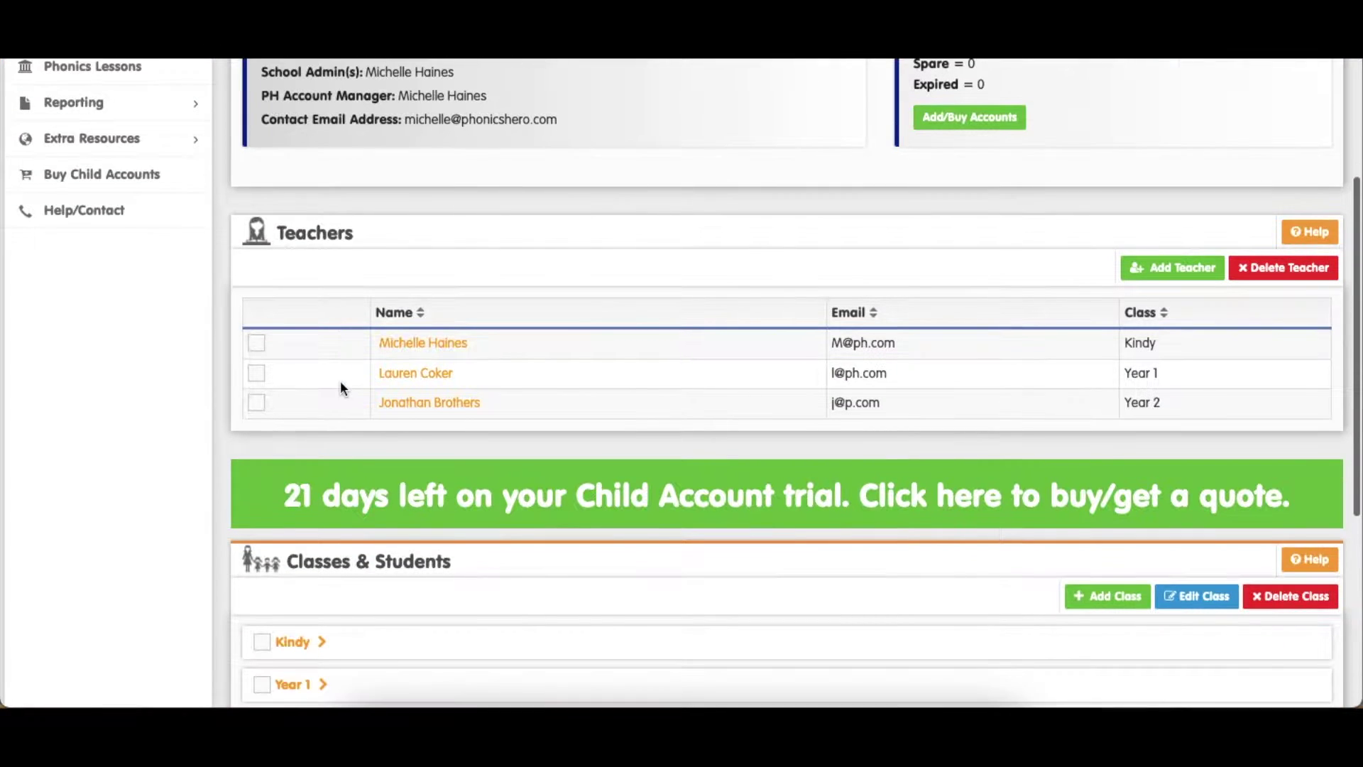
pyautogui.scroll(-2, 340, 384)
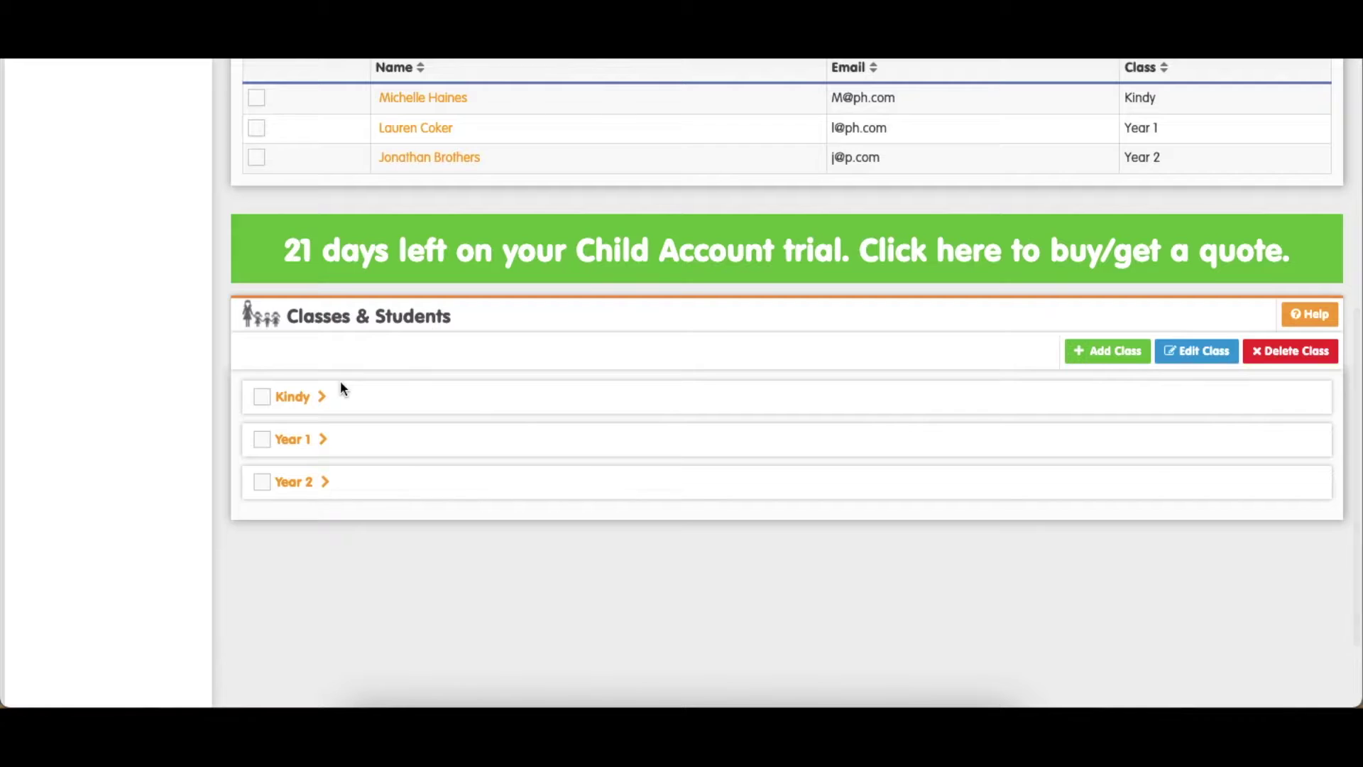
pyautogui.click(303, 406)
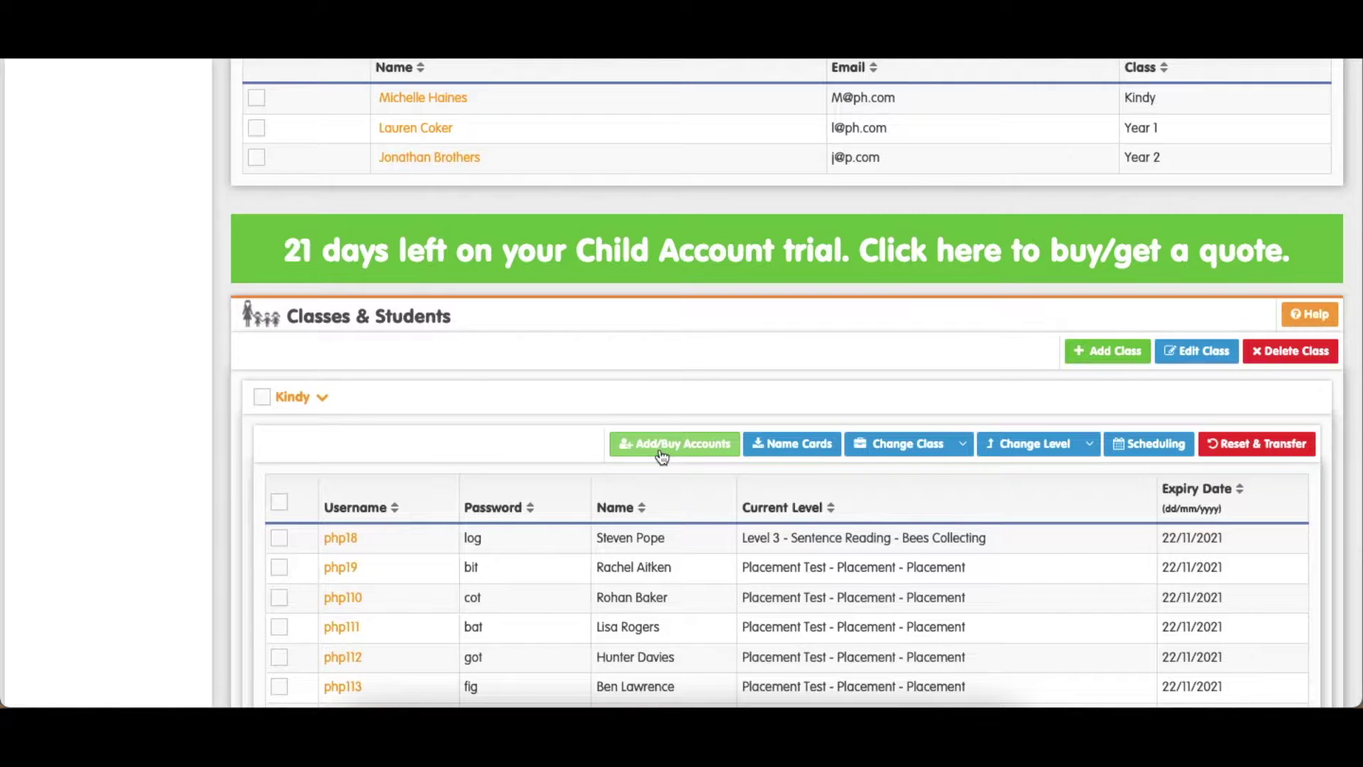
pyautogui.scroll(6, 661, 456)
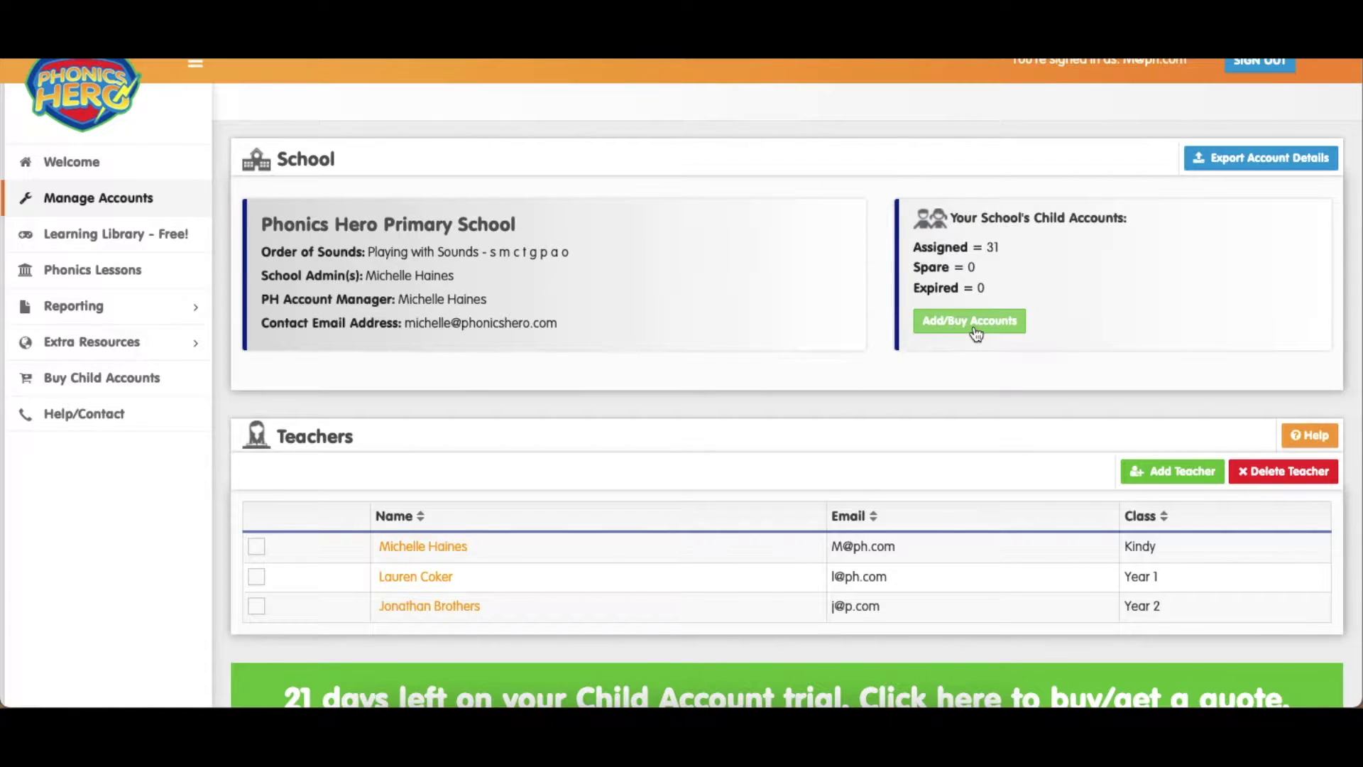
# Under Add/Buy Accounts, choose 'Add more Child Accounts to my trial' and continue
pyautogui.click(976, 331)
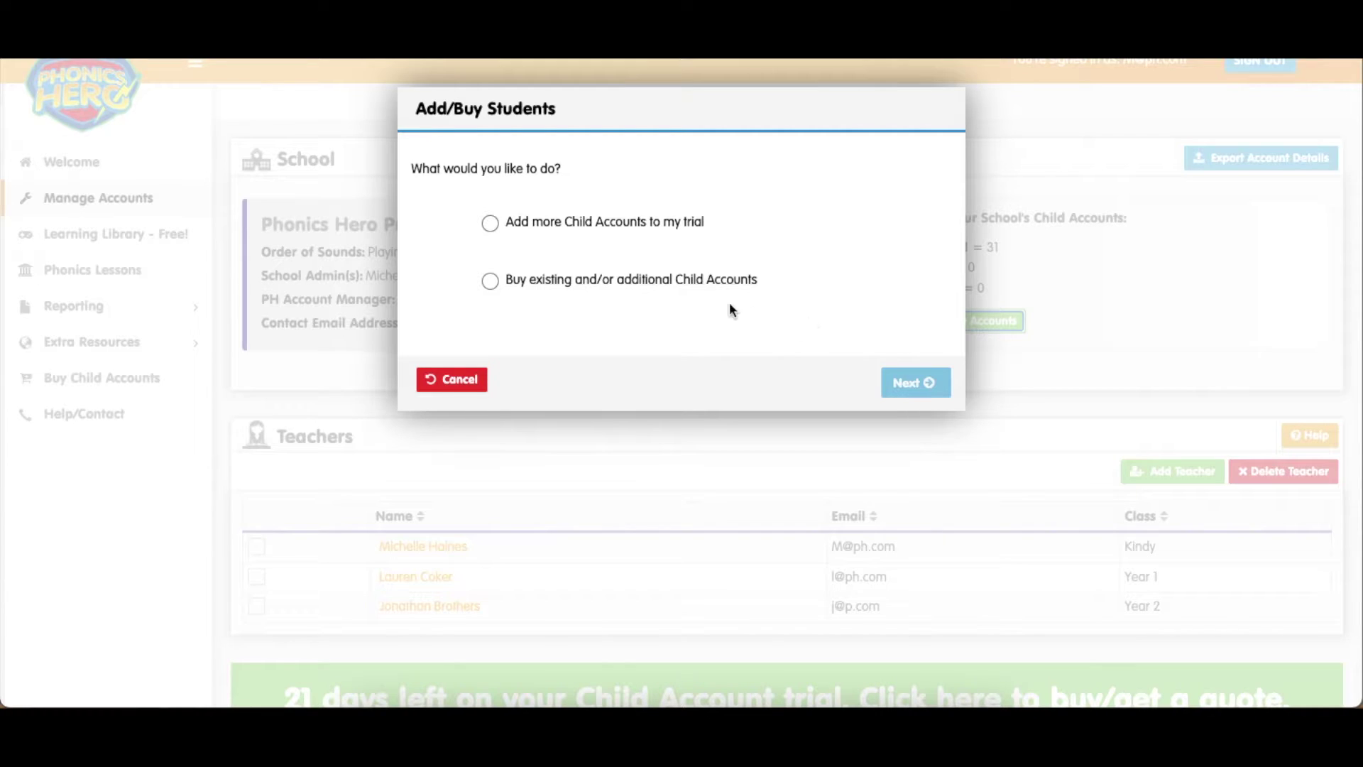
pyautogui.click(489, 226)
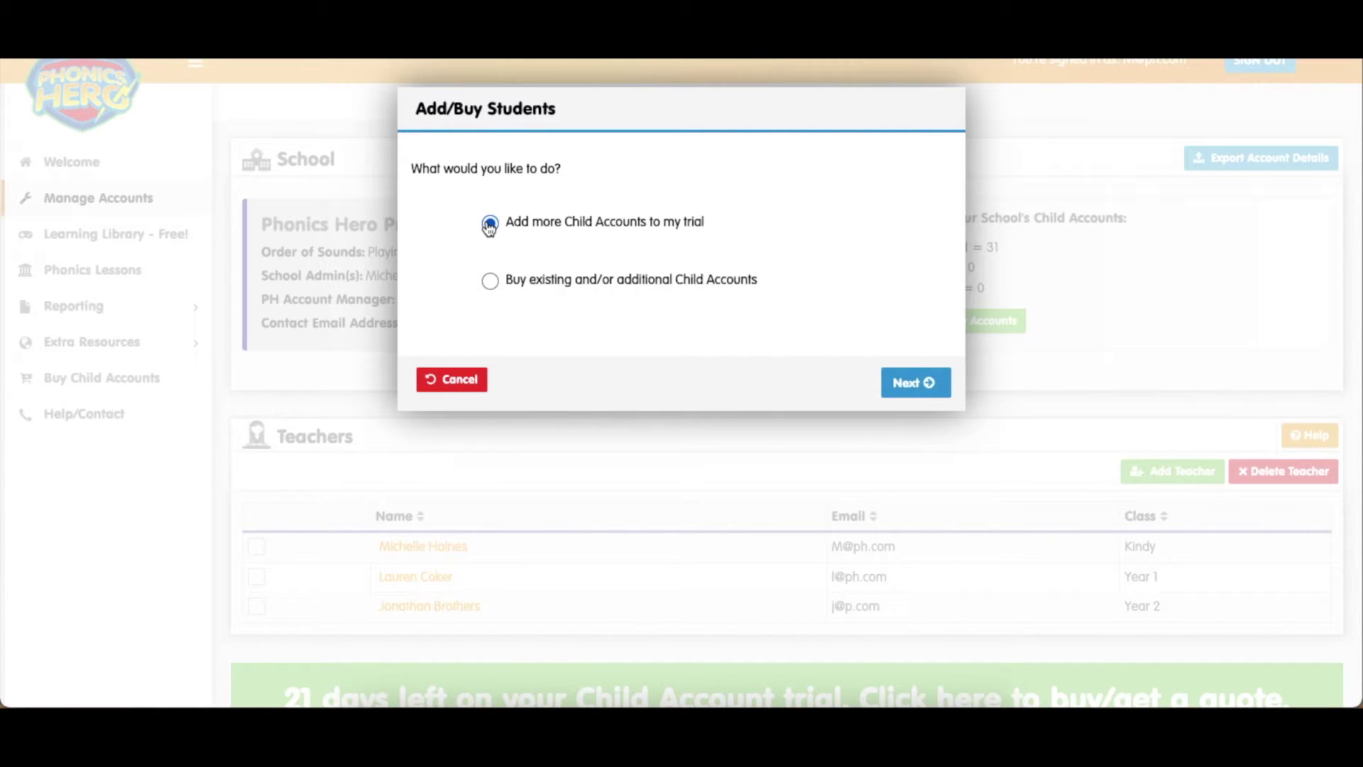
pyautogui.click(900, 383)
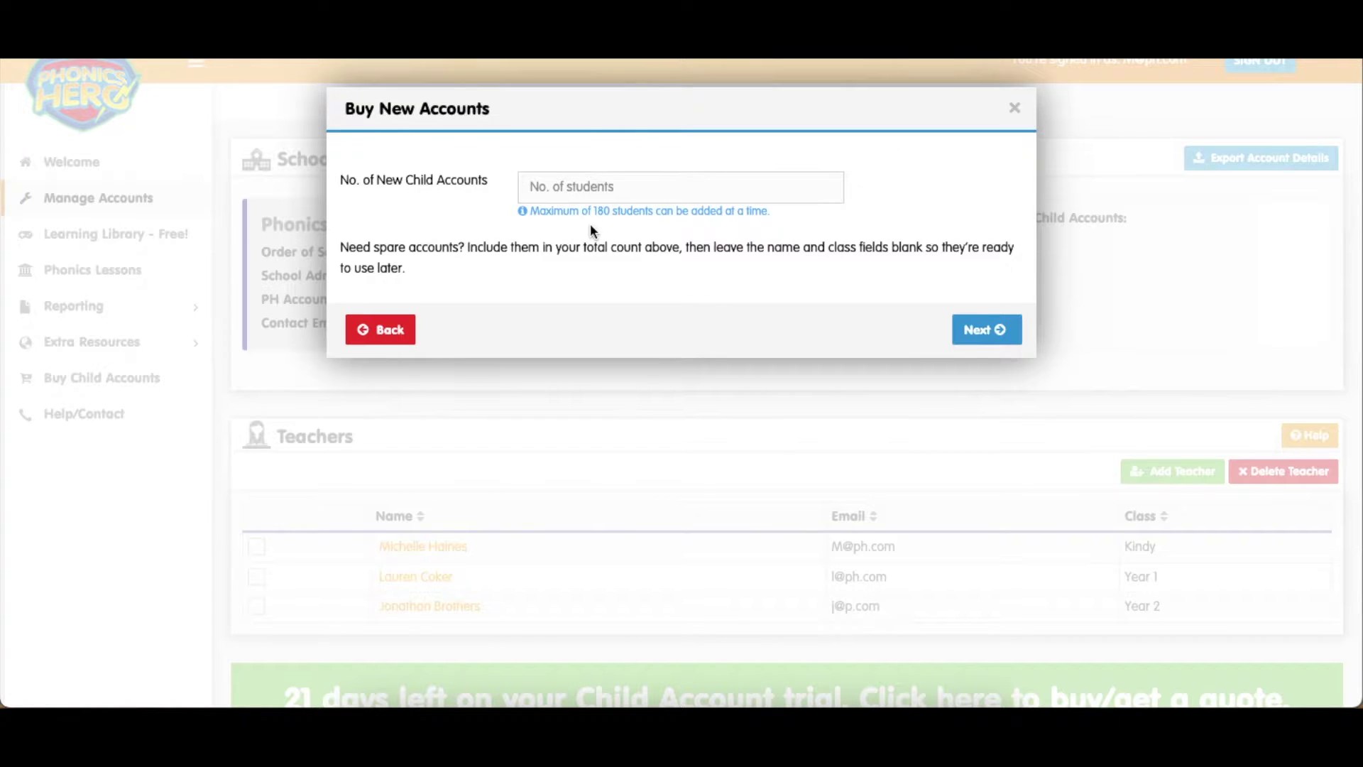
# Set the number of new child accounts to 3 and continue
pyautogui.click(557, 187)
pyautogui.write('3')
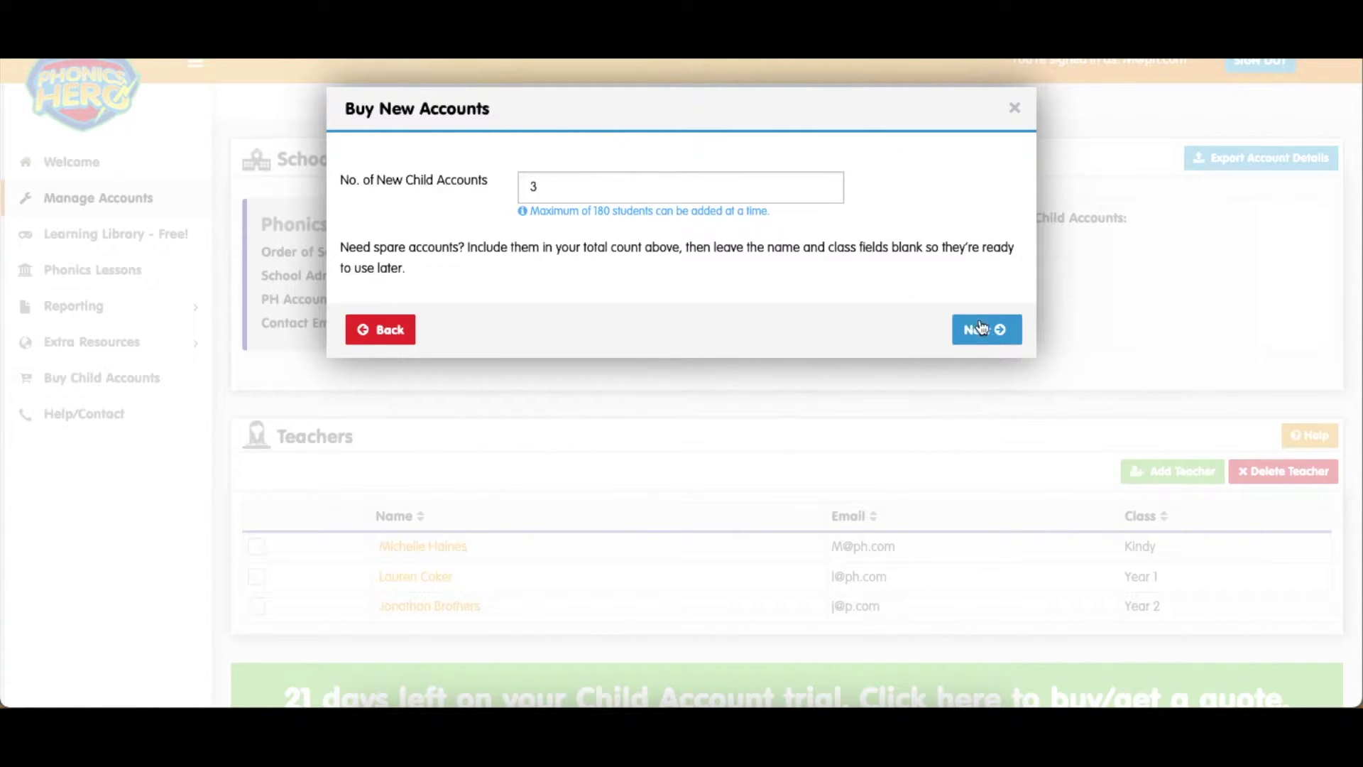
pyautogui.click(986, 331)
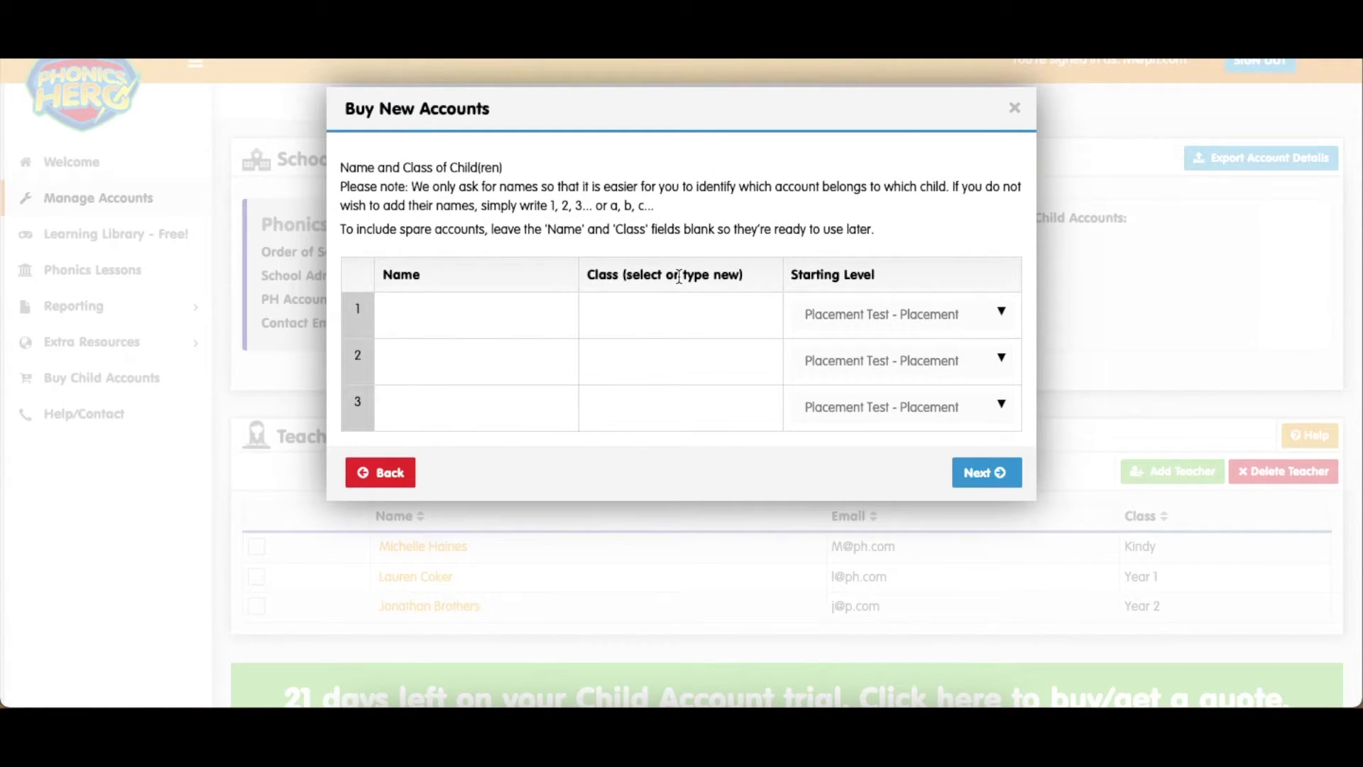
# Enter the first two children's names, placing the first in Kindy and the second in Year 3
pyautogui.click(432, 309)
pyautogui.press('Tab')
pyautogui.click(764, 314)
pyautogui.click(680, 347)
pyautogui.click(648, 359)
pyautogui.write('Year 3')
pyautogui.click(471, 359)
# Add the third child's name in Year 2 starting at Level 2 - Know, then submit
pyautogui.click(431, 406)
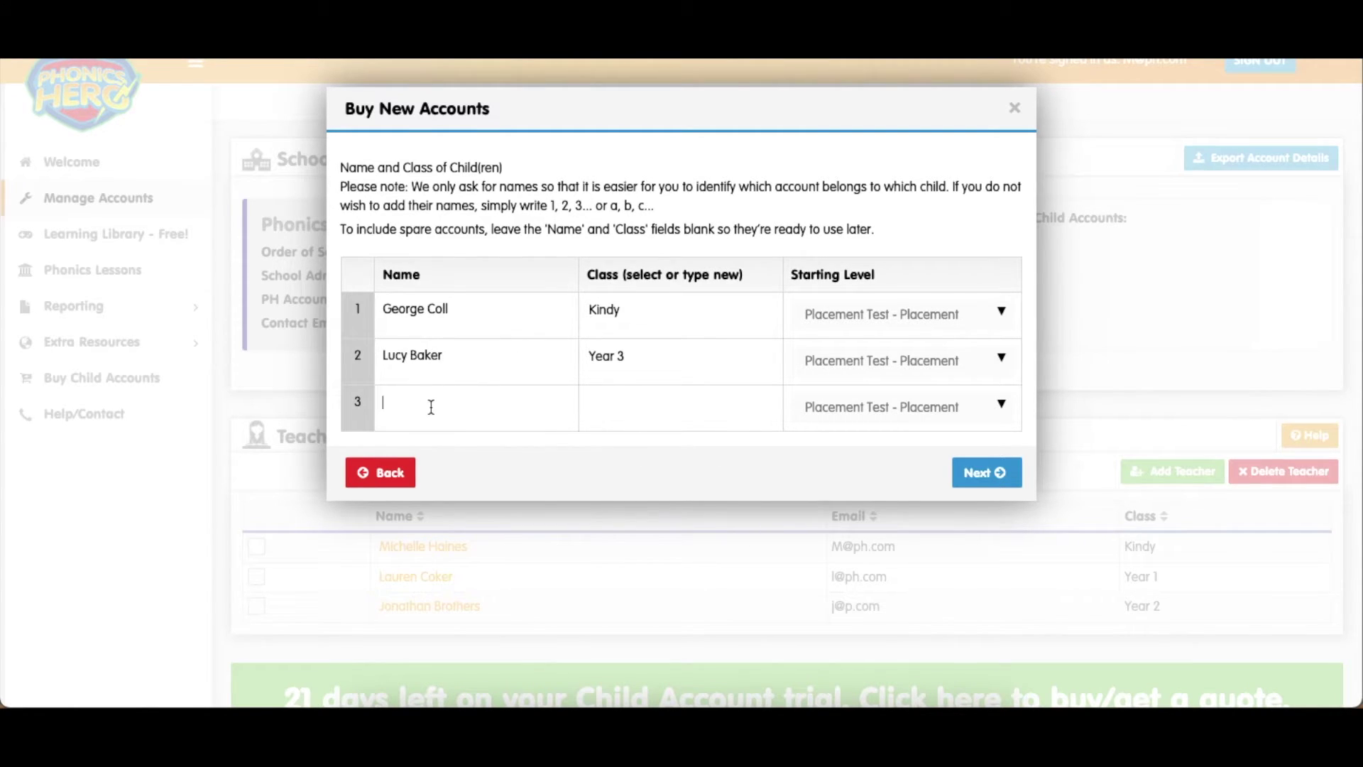
pyautogui.click(606, 405)
pyautogui.click(637, 471)
pyautogui.click(999, 405)
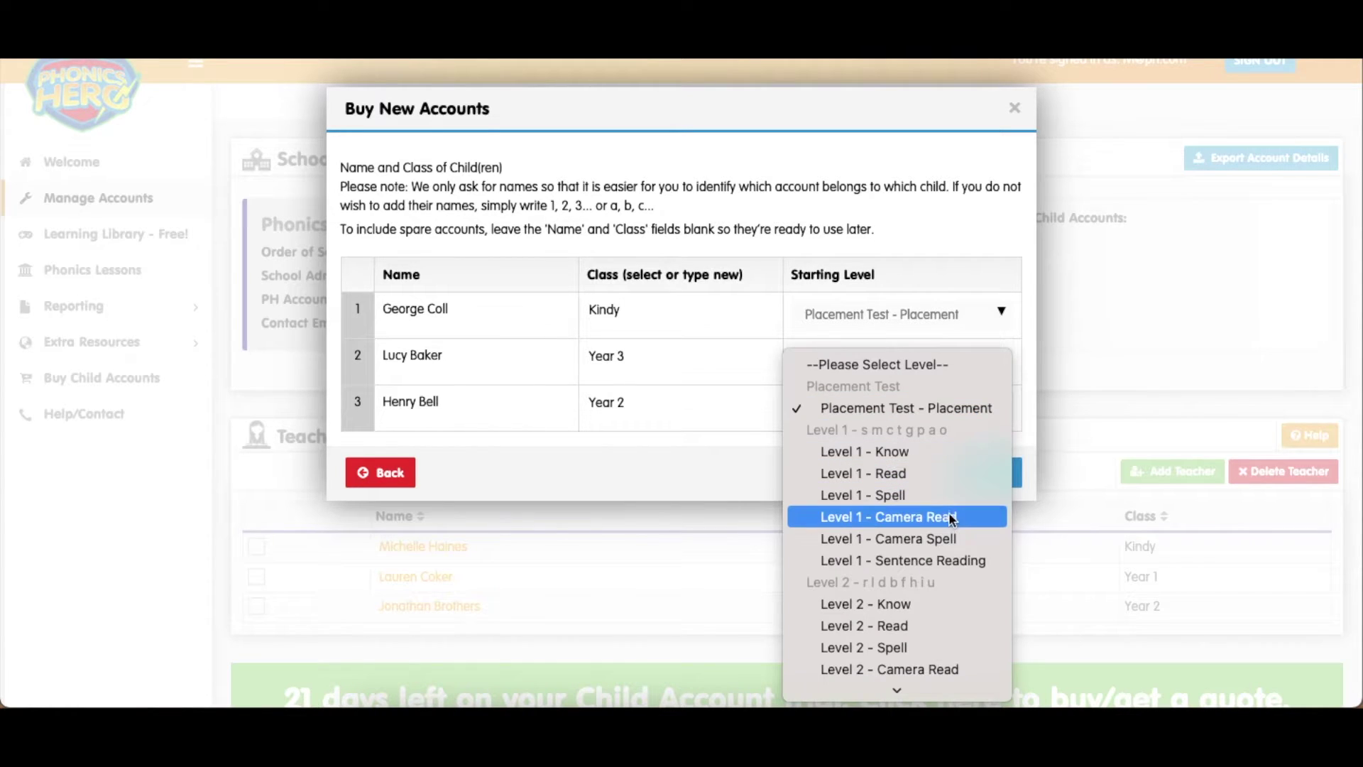
pyautogui.click(918, 603)
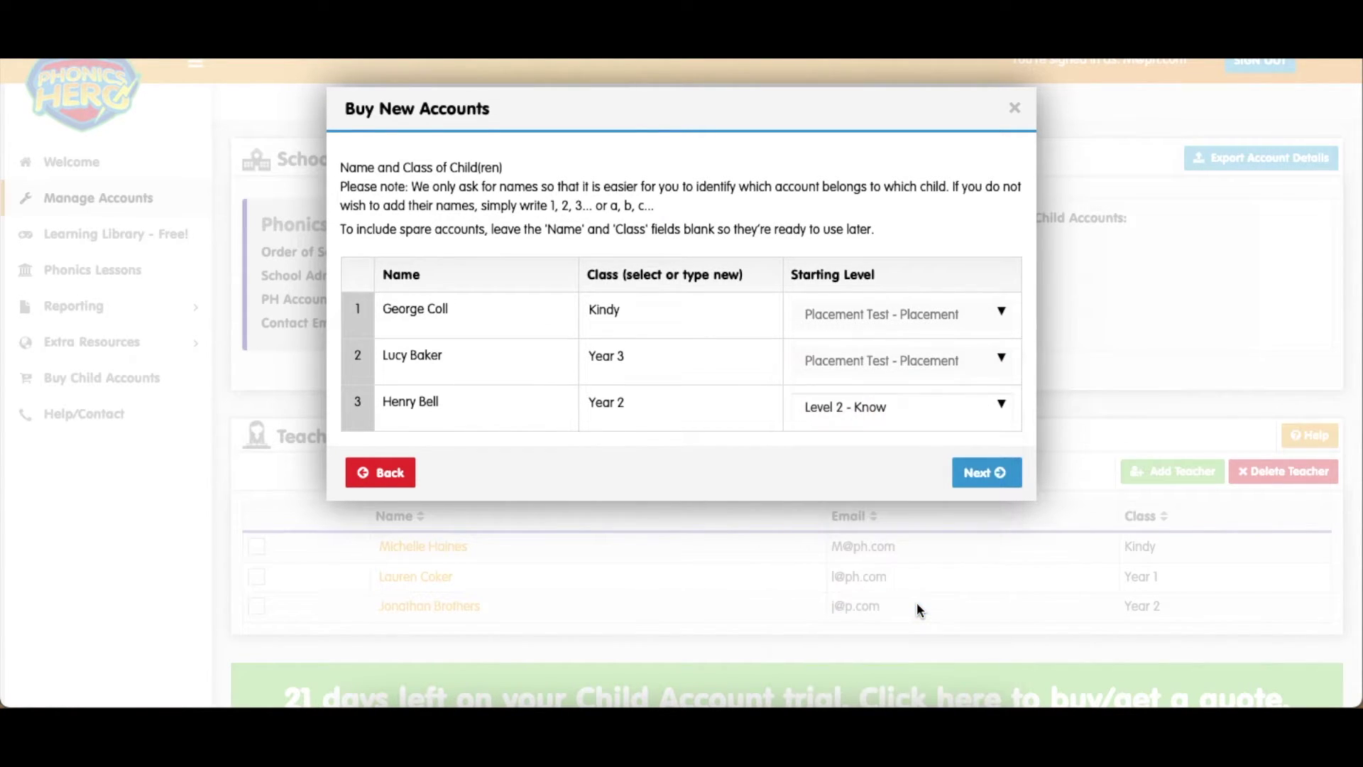
pyautogui.click(982, 485)
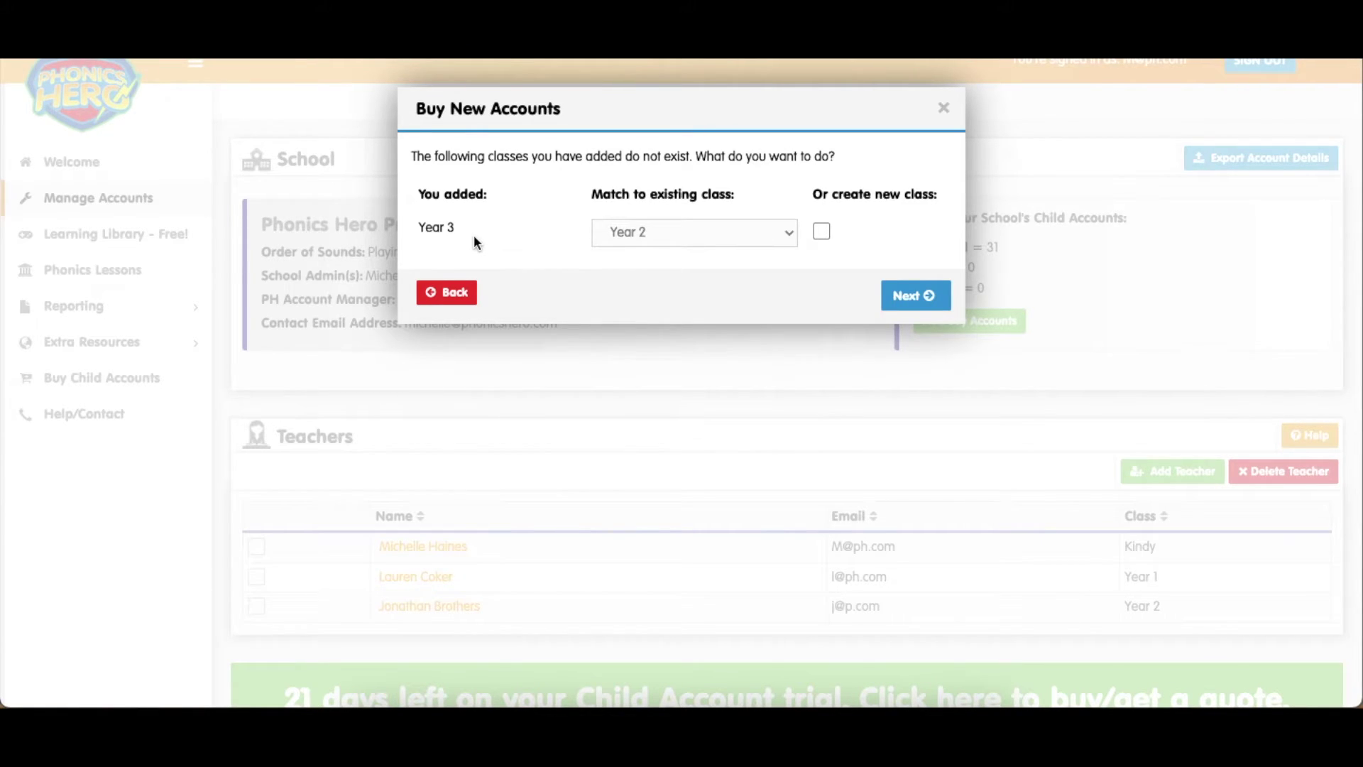
# Tick 'Or create new class' so Year 3 becomes a new class, then continue
pyautogui.click(695, 236)
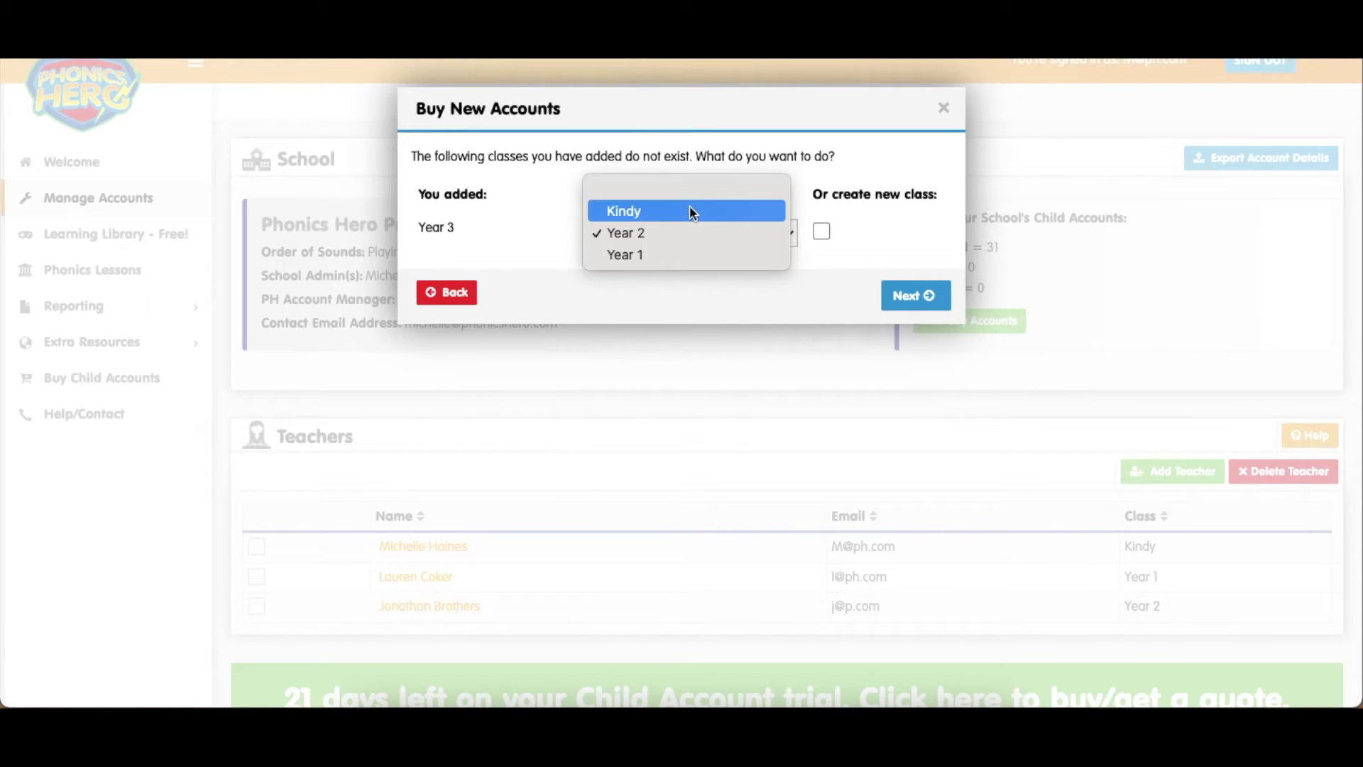
pyautogui.click(717, 274)
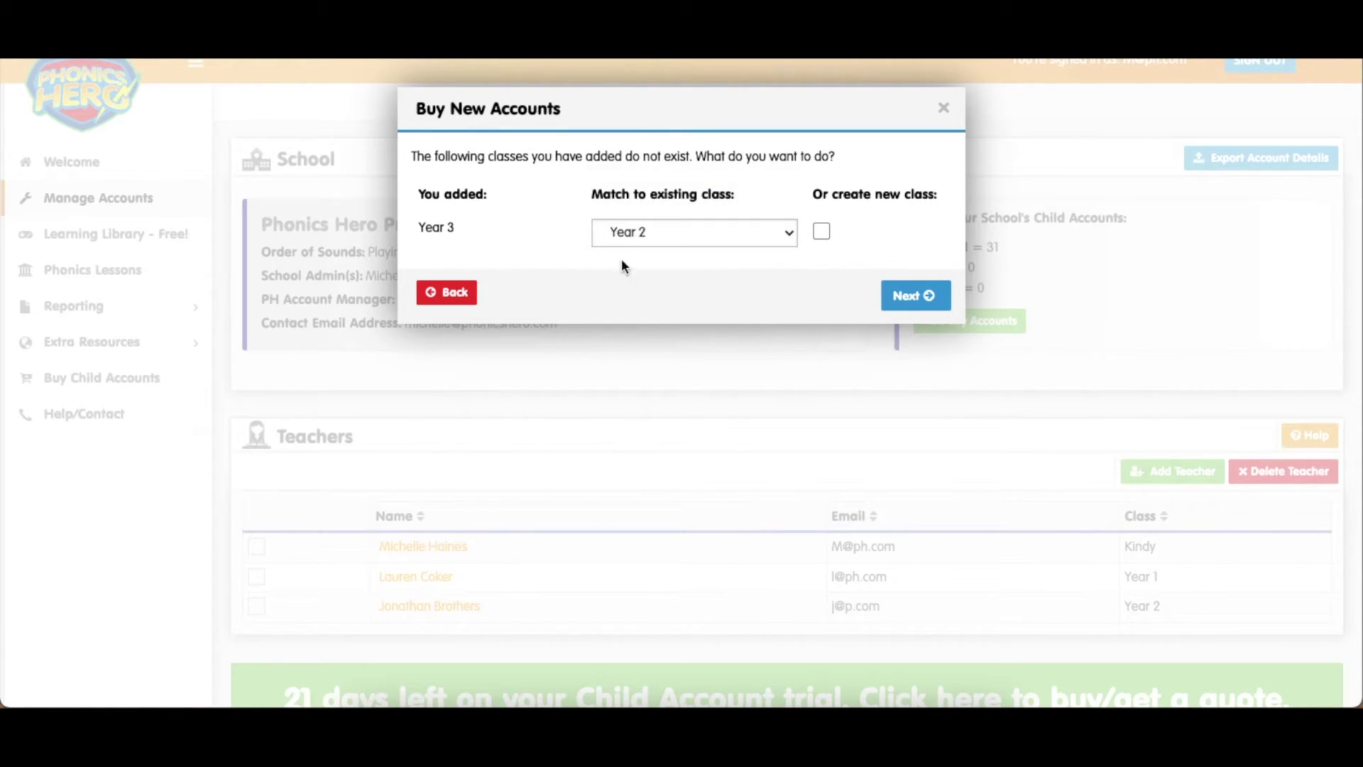
pyautogui.click(824, 233)
pyautogui.click(924, 296)
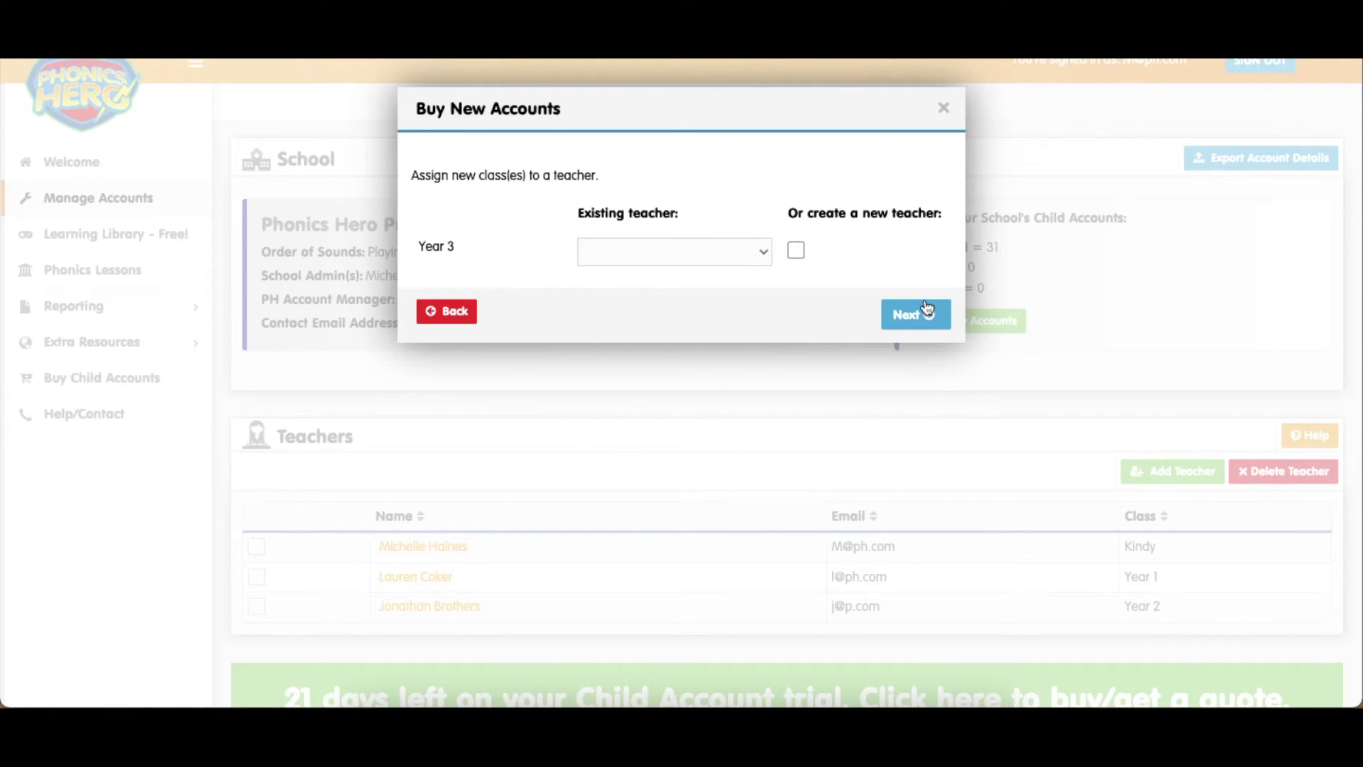
# Leave Existing teacher blank, tick 'Or create a new teacher' for Year 3, and continue
pyautogui.click(745, 256)
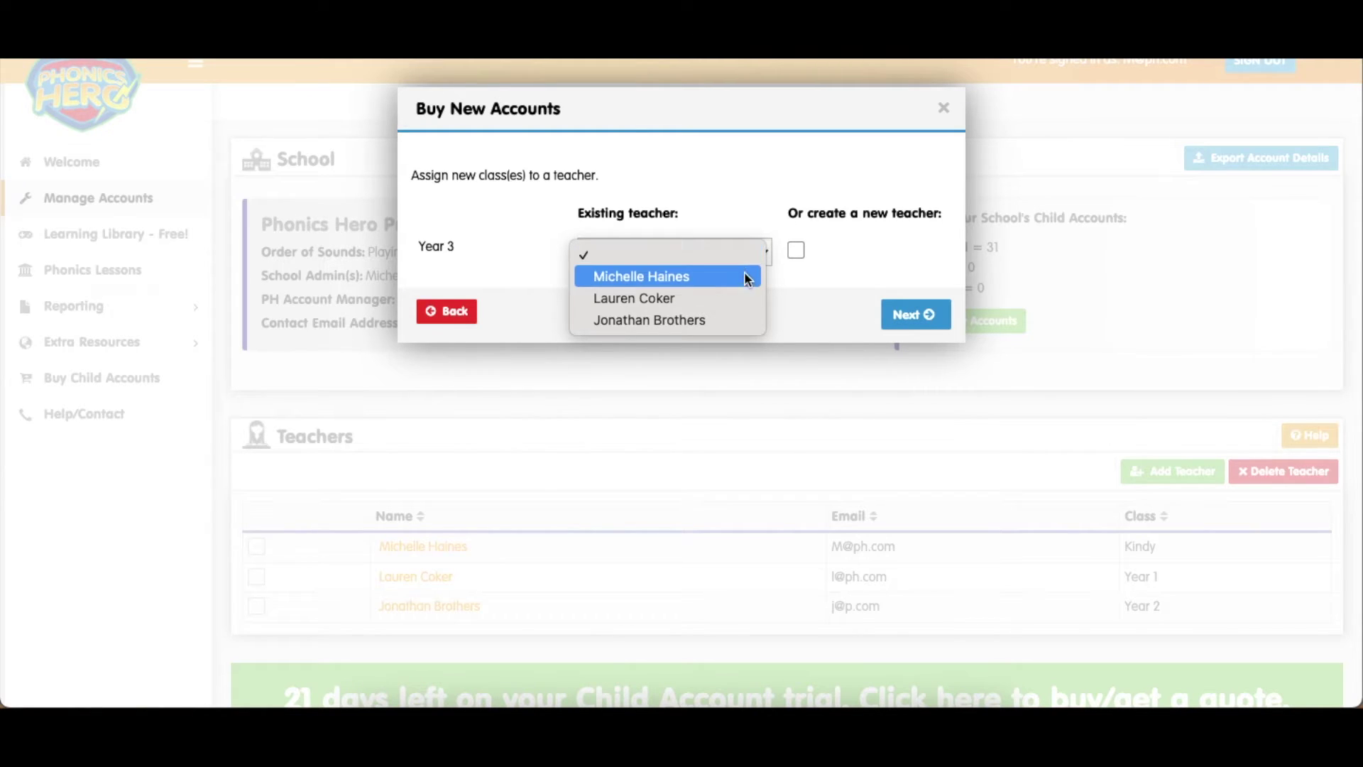
pyautogui.click(812, 288)
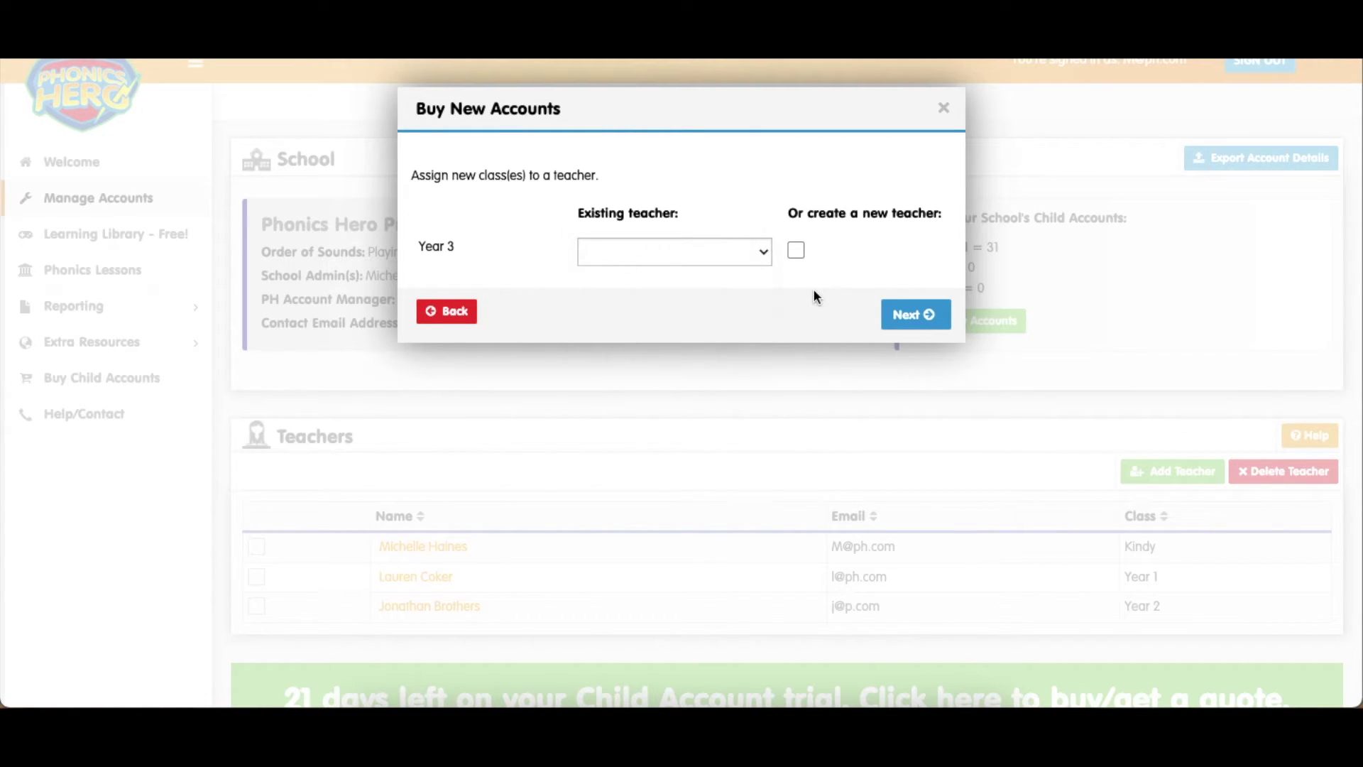
pyautogui.click(797, 252)
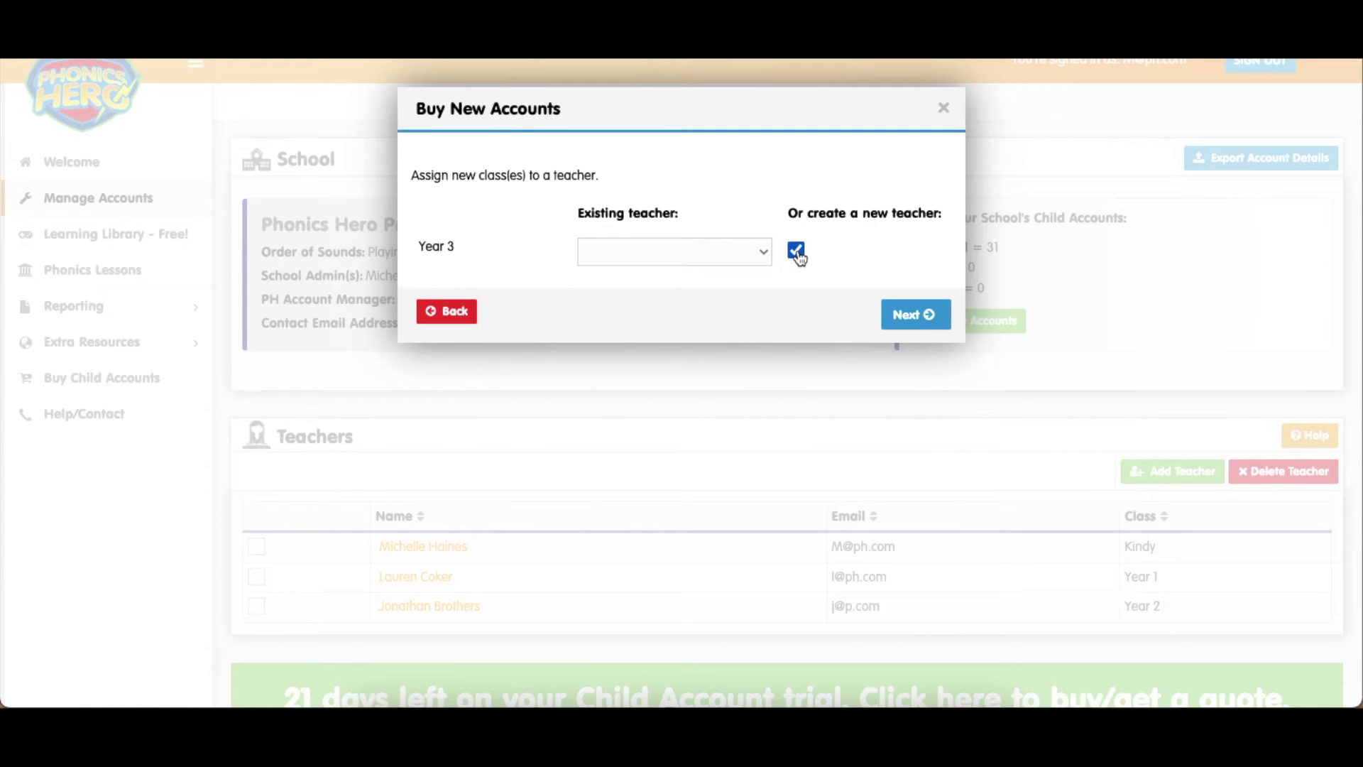
pyautogui.click(915, 317)
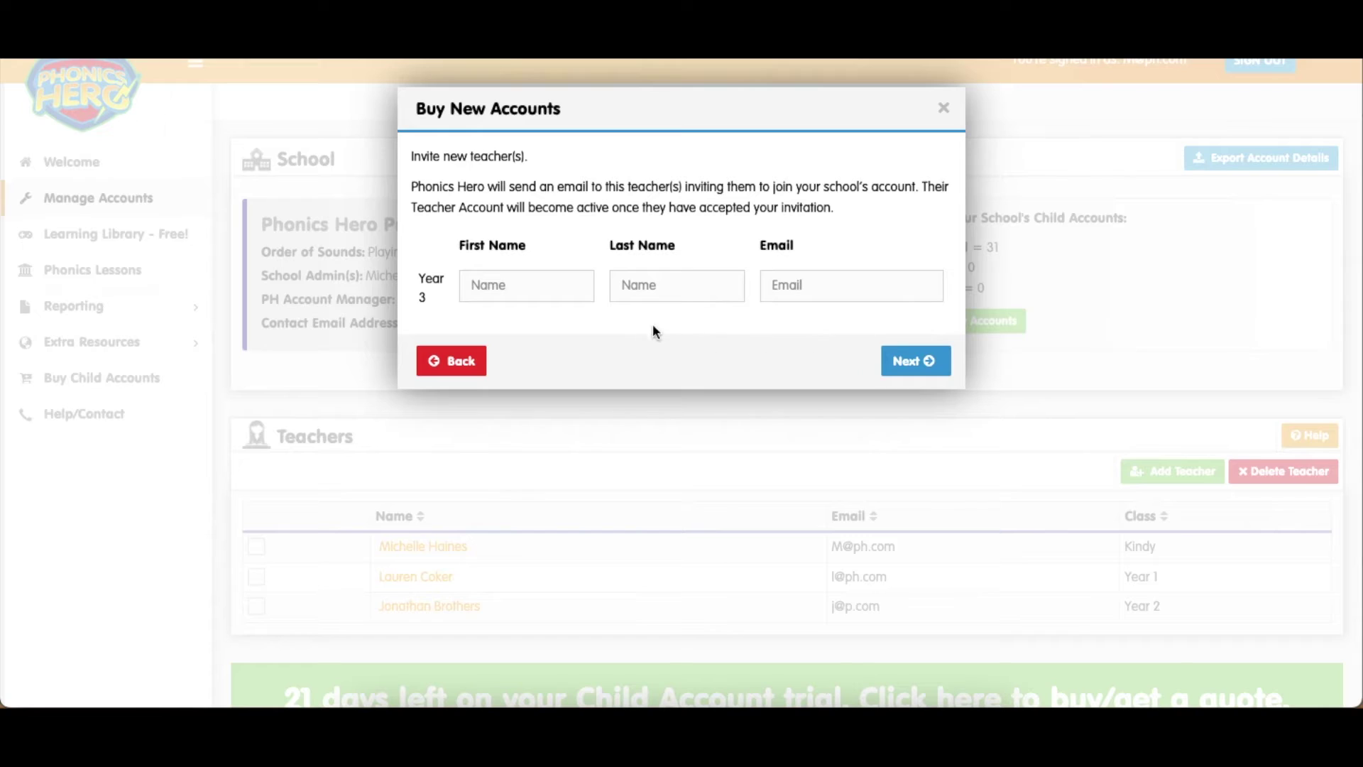
# Enter the new Year 3 teacher's first name, last name and e-mail, then submit
pyautogui.click(530, 287)
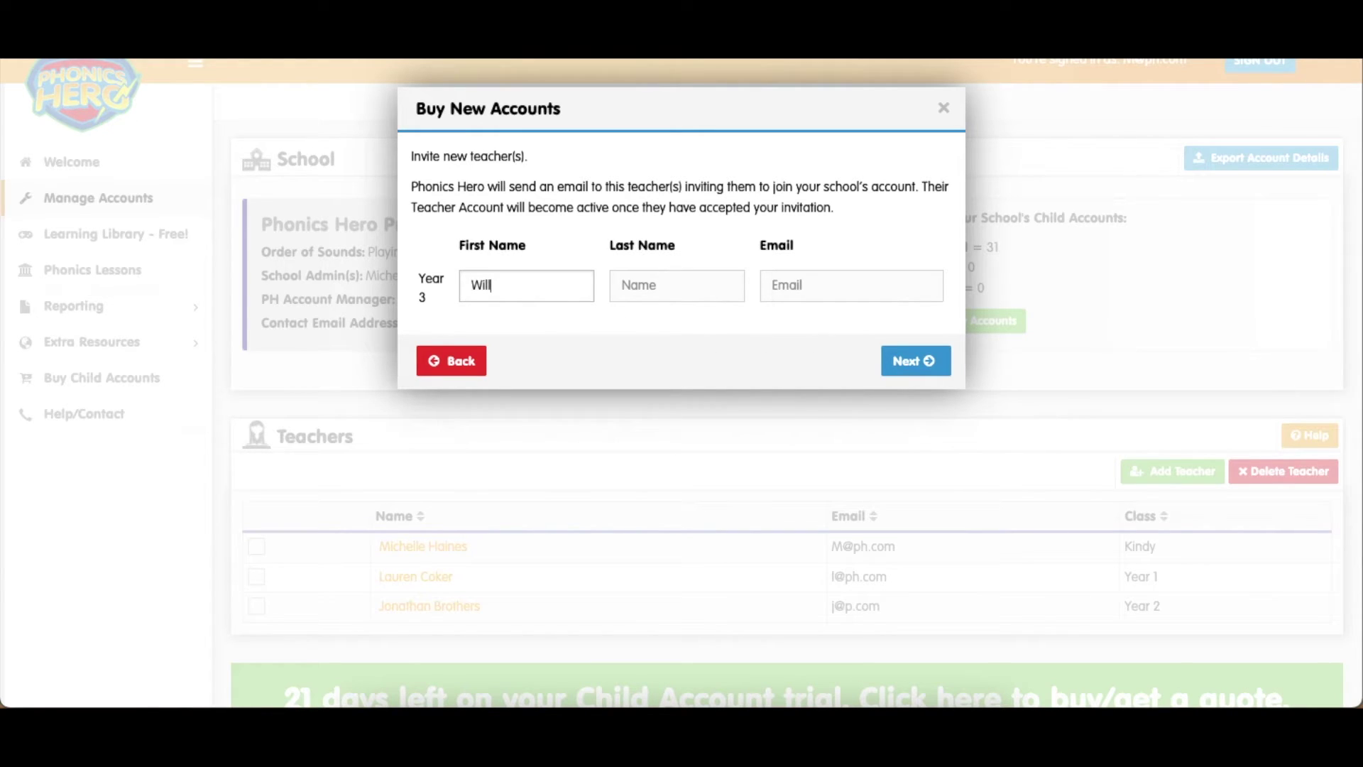
pyautogui.press('Tab')
pyautogui.press('Tab')
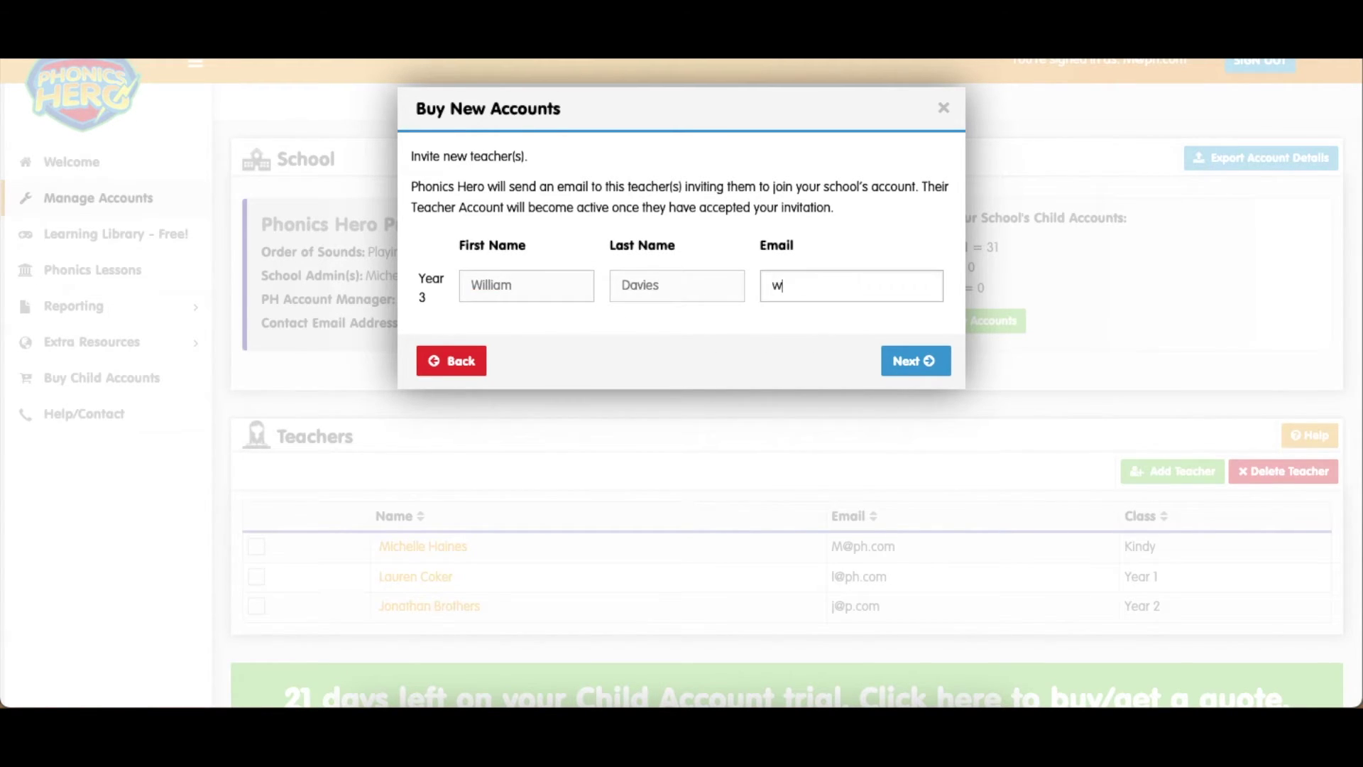
pyautogui.click(908, 360)
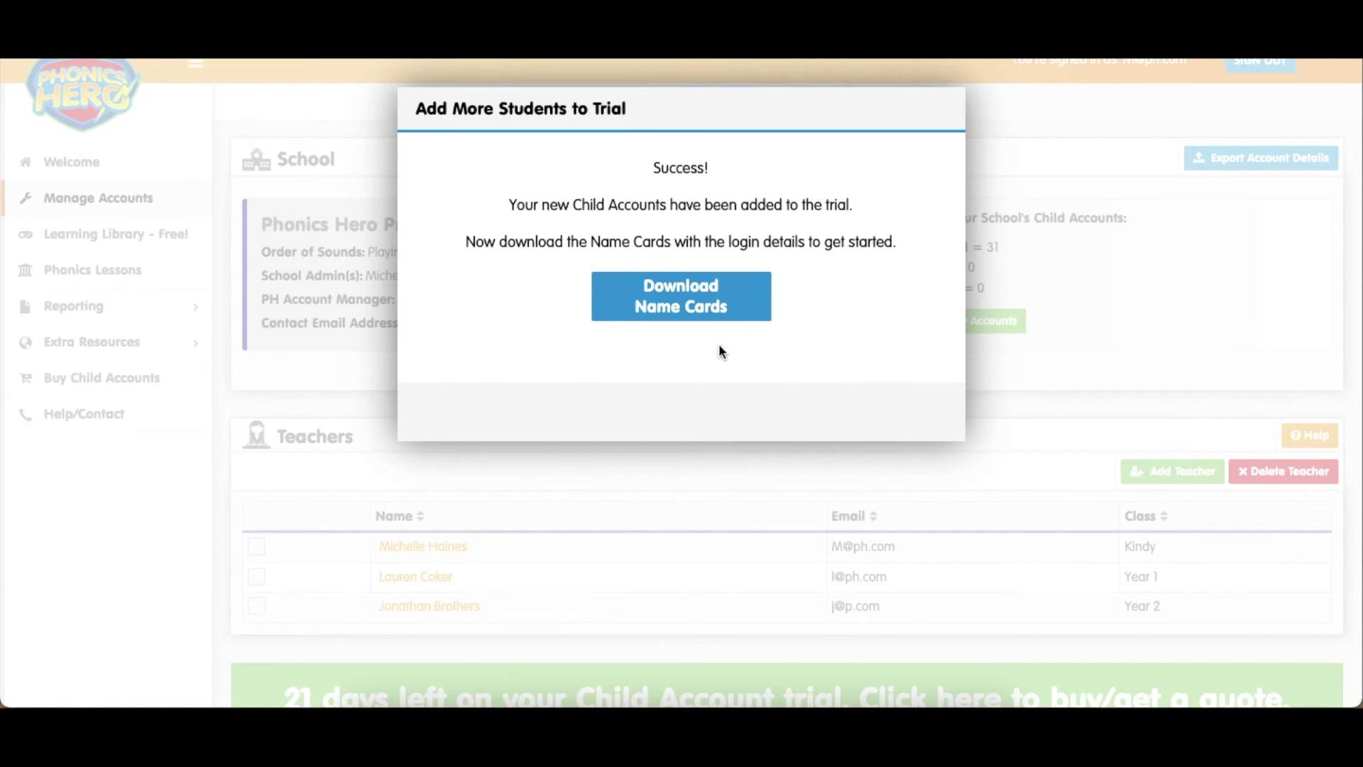
# Download the name cards PDF with the new children's login details
pyautogui.click(673, 299)
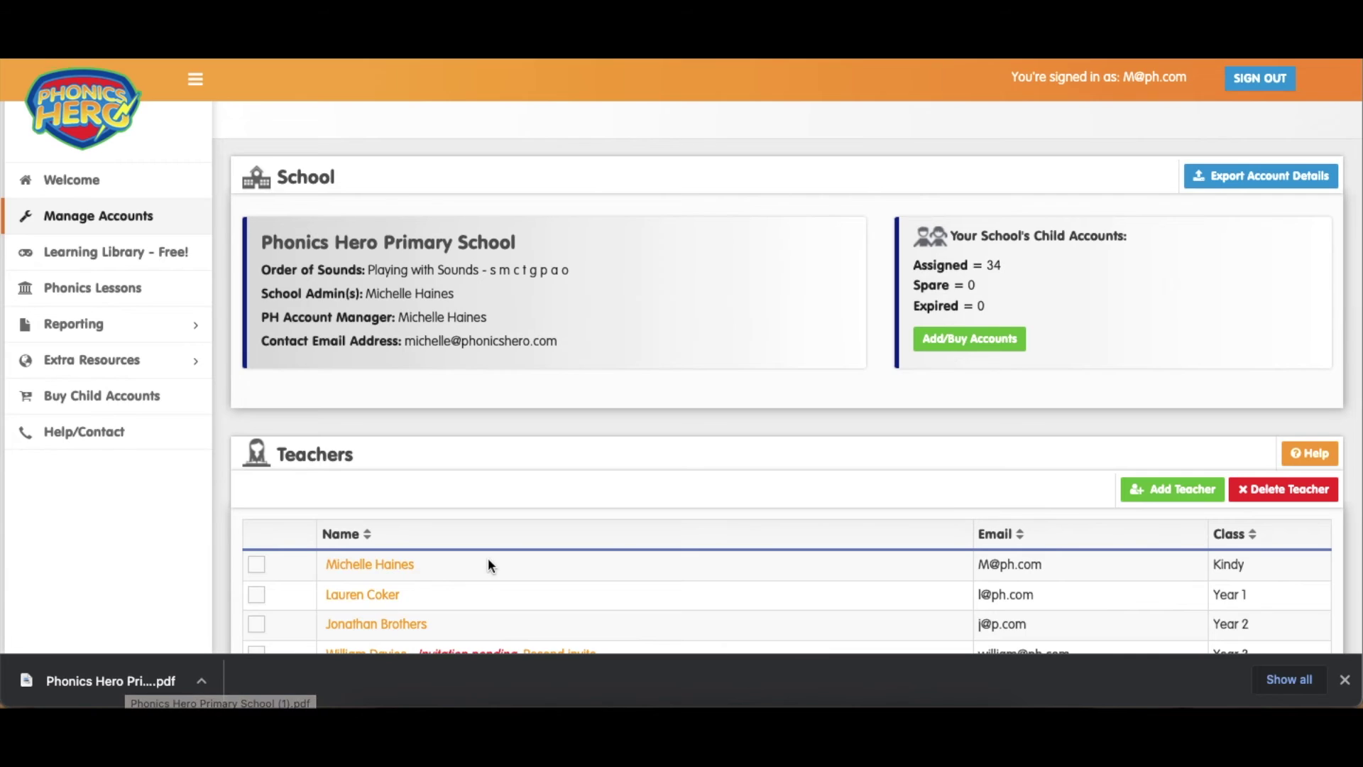
# Expand the Year 2 and Year 3 class lists to confirm the new students appear
pyautogui.scroll(-2, 488, 561)
pyautogui.scroll(-8, 488, 561)
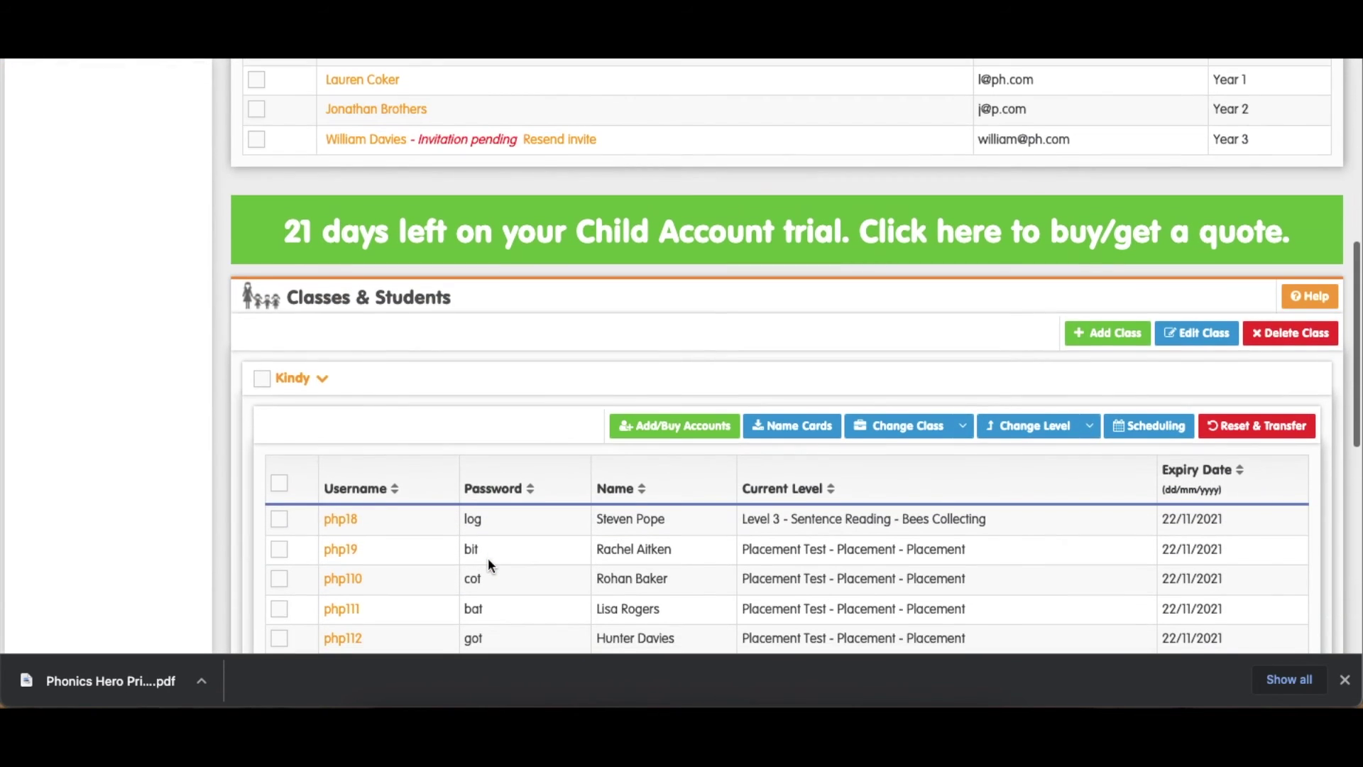
pyautogui.scroll(-3, 488, 556)
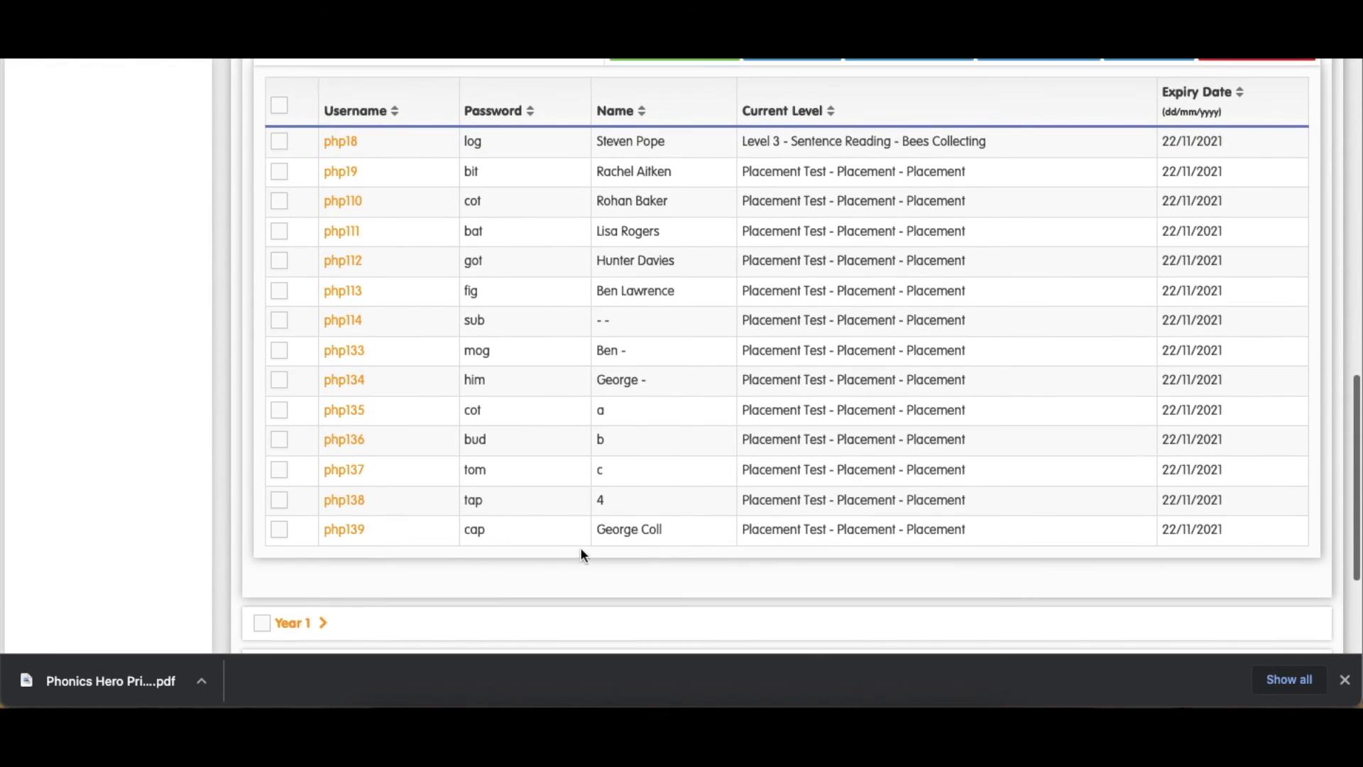
pyautogui.scroll(-3, 659, 543)
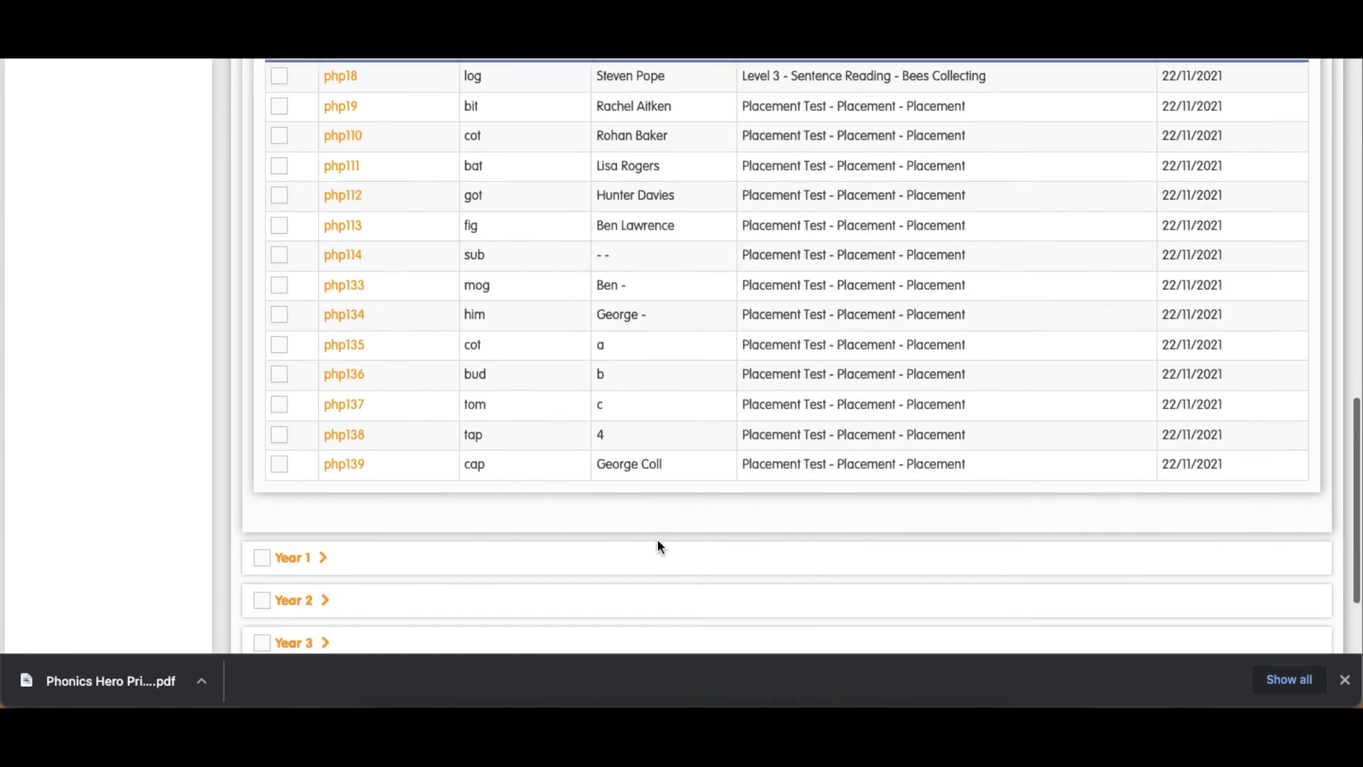
pyautogui.click(305, 468)
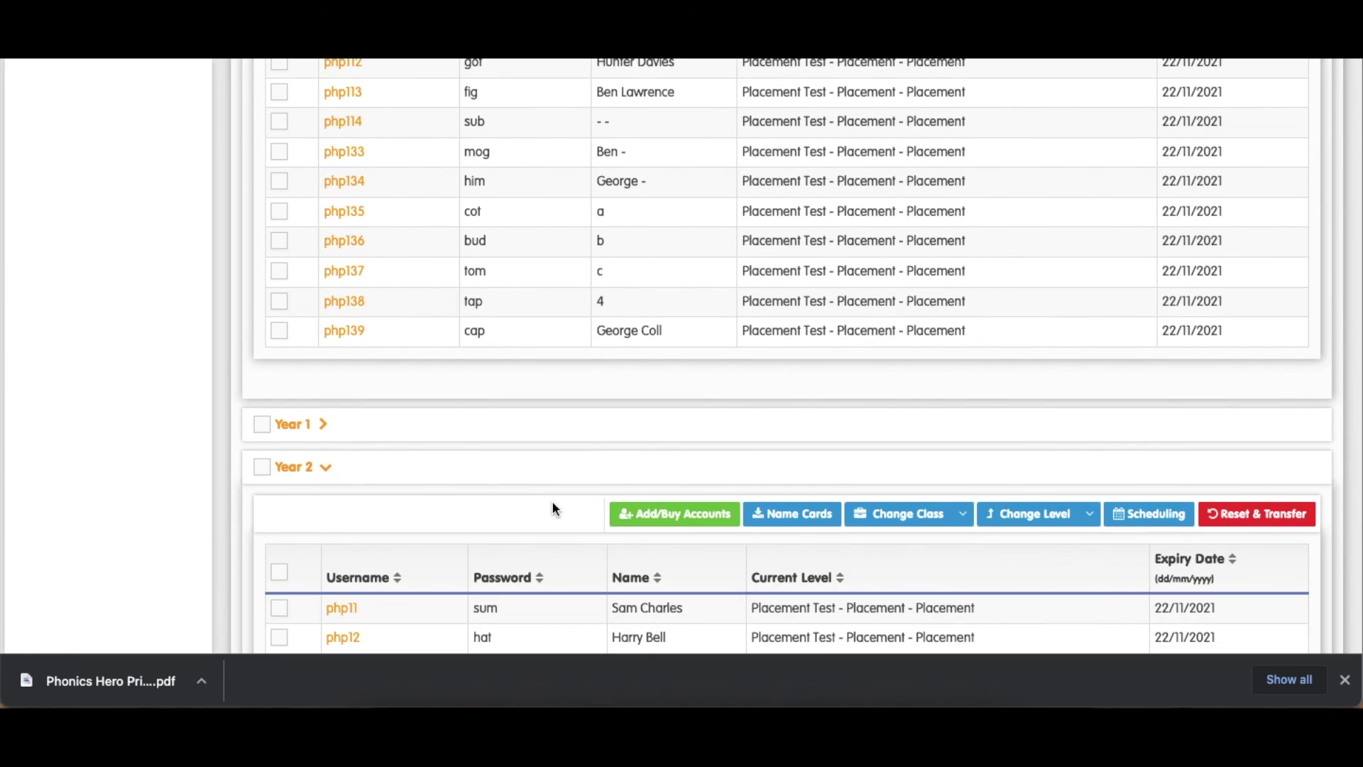
pyautogui.scroll(-5, 552, 500)
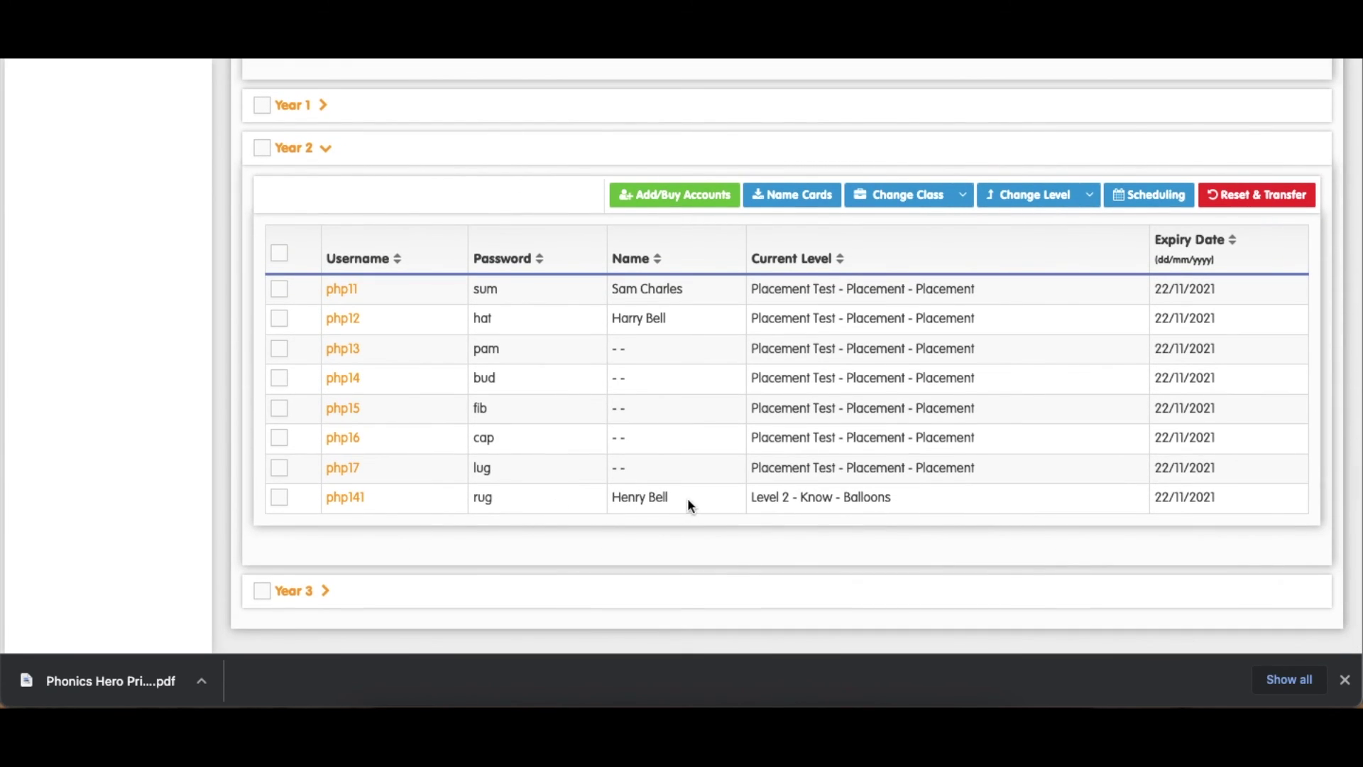
pyautogui.scroll(-1, 555, 503)
pyautogui.click(294, 508)
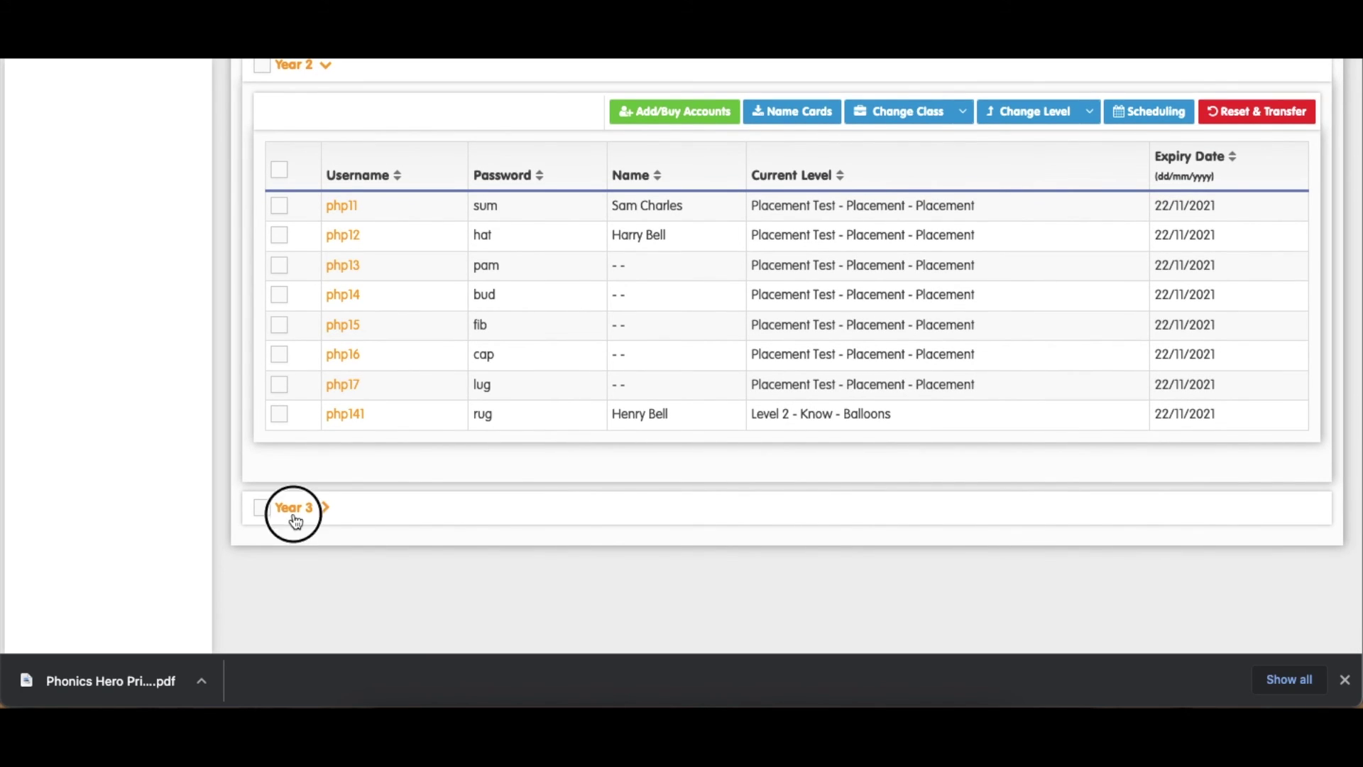
pyautogui.scroll(-2, 445, 497)
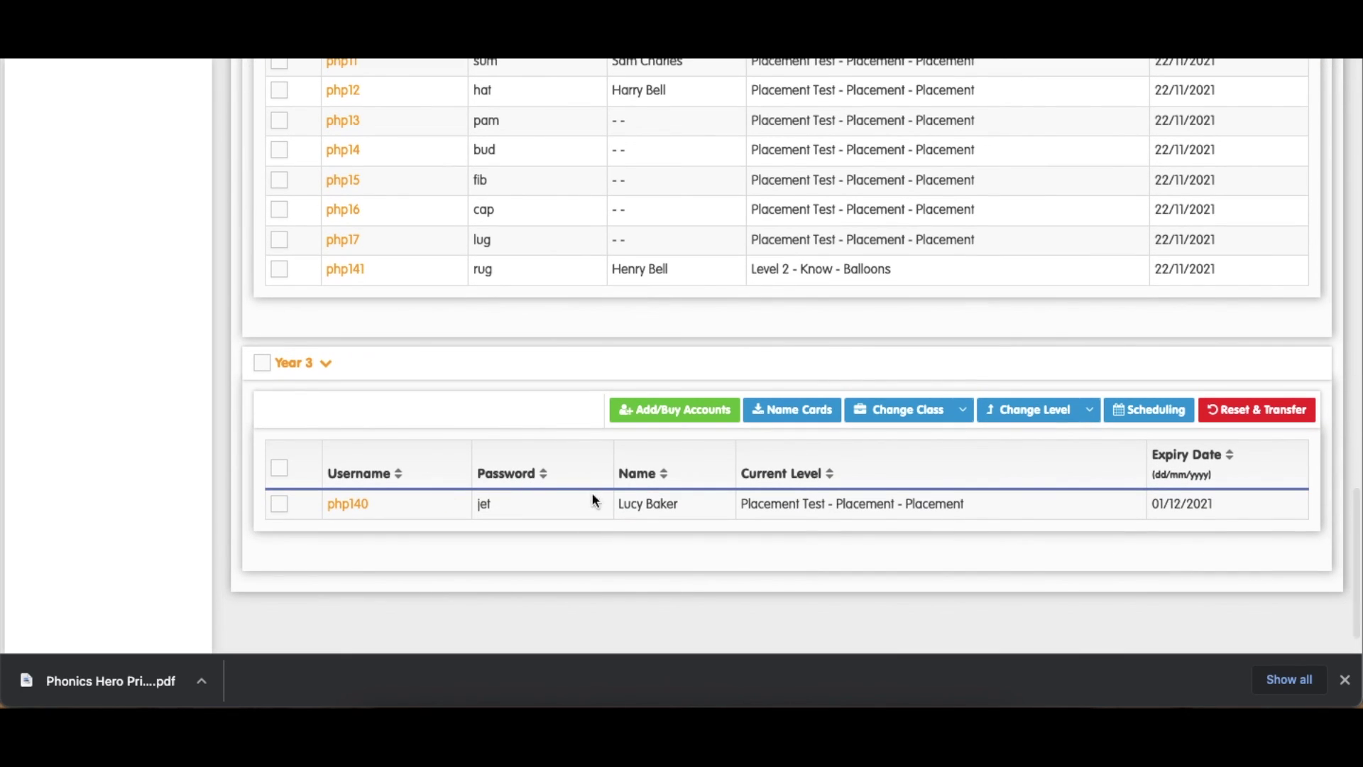
pyautogui.scroll(8, 661, 503)
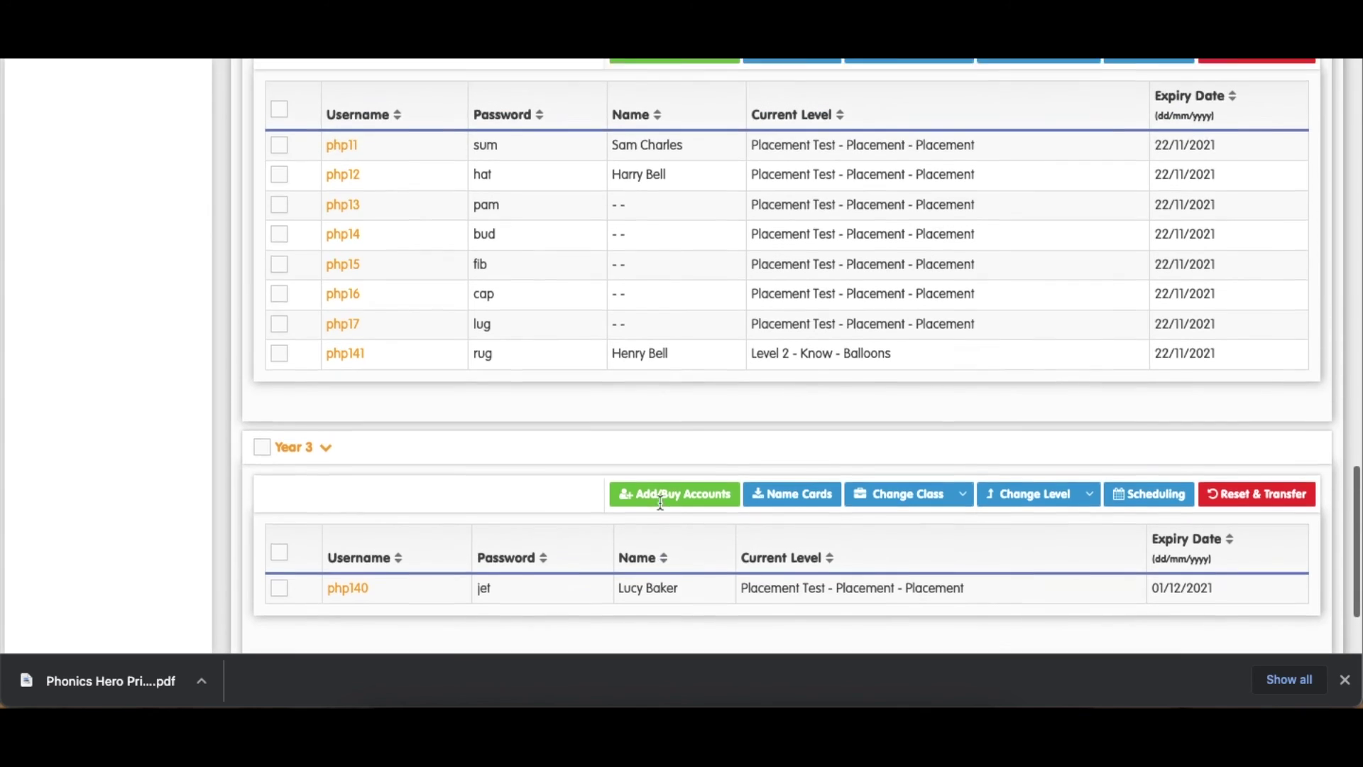
pyautogui.scroll(8, 661, 503)
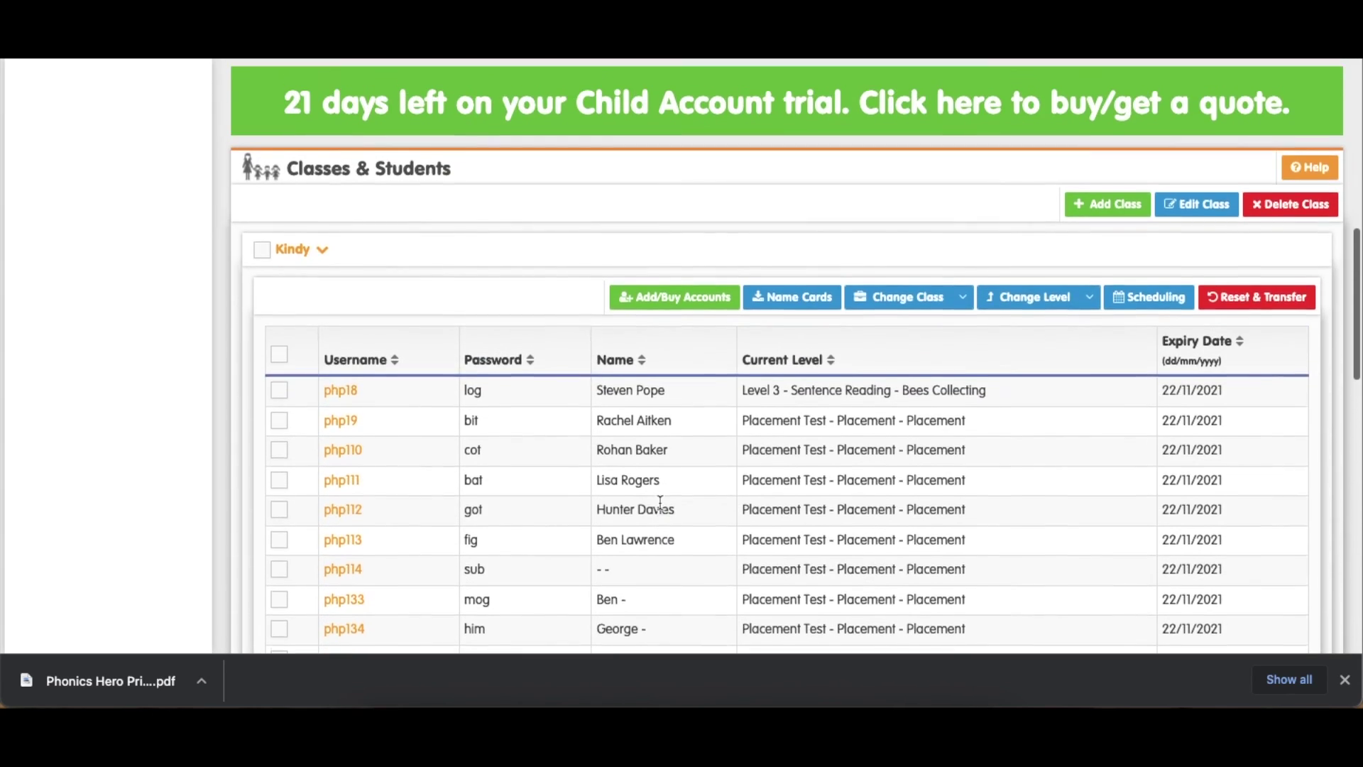